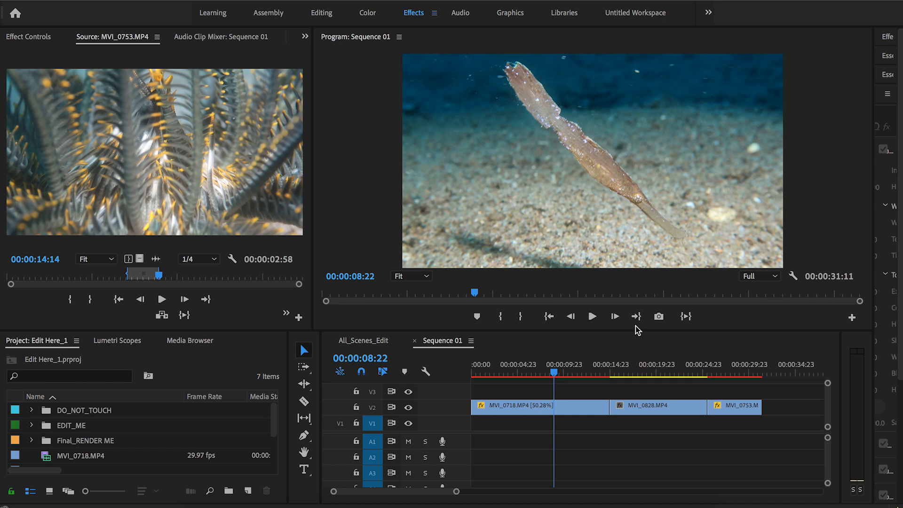
Step: Play the MVI_0718 clip from the beginning of Sequence 01 and examine its footage
{"action": "left_click", "coordinate": [633, 376]}
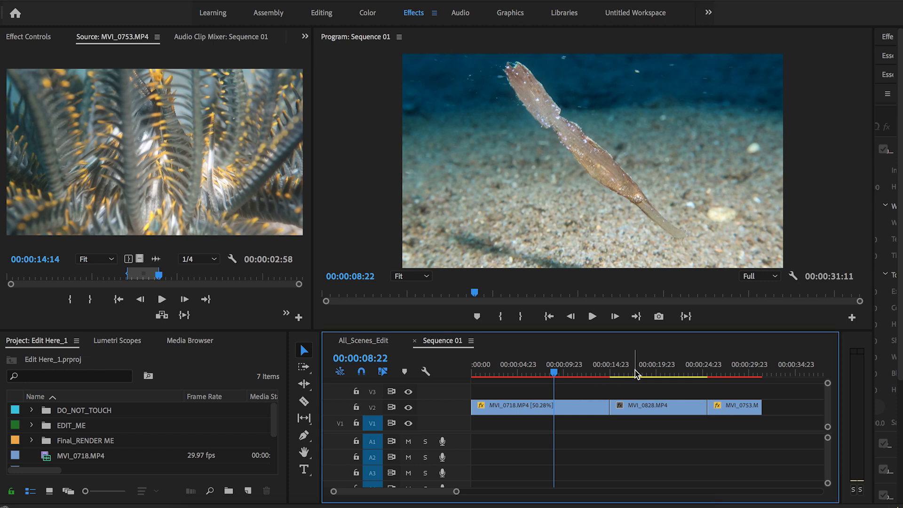
{"action": "left_click", "coordinate": [551, 319]}
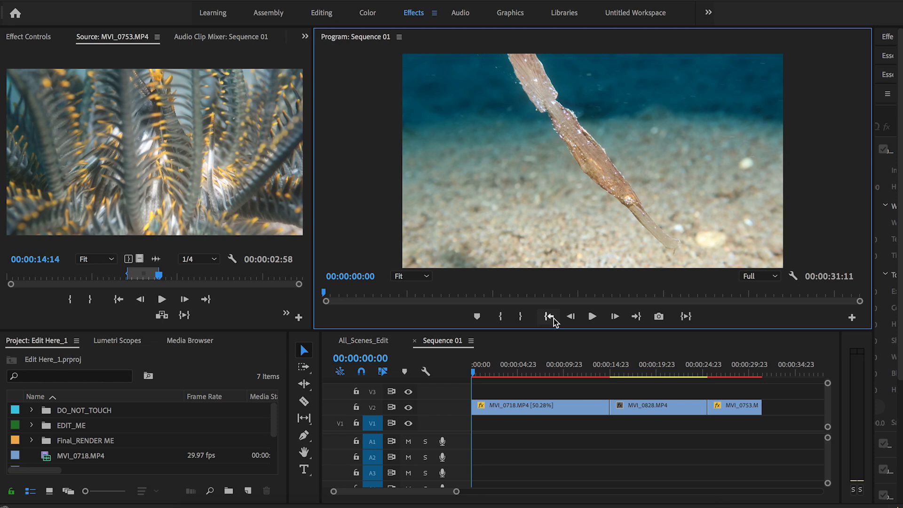
{"action": "key", "text": "space"}
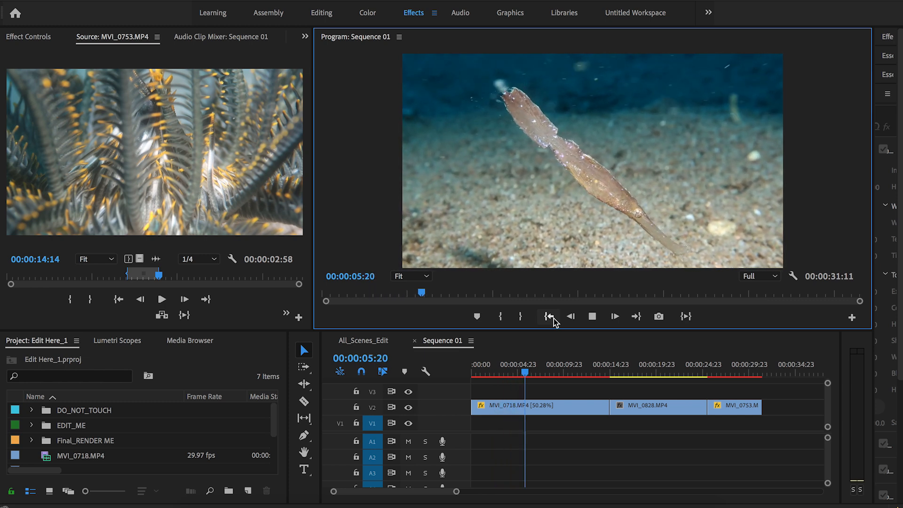
{"action": "key", "text": "space"}
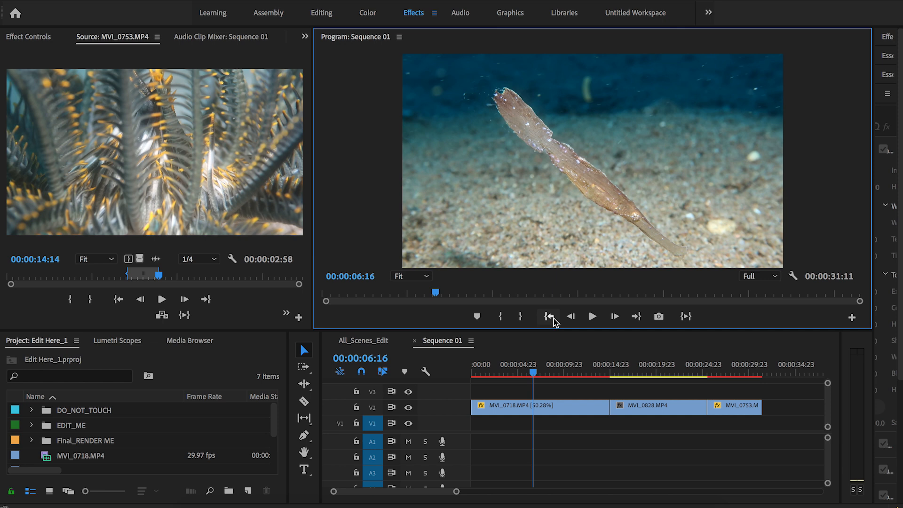
{"action": "key", "text": "space"}
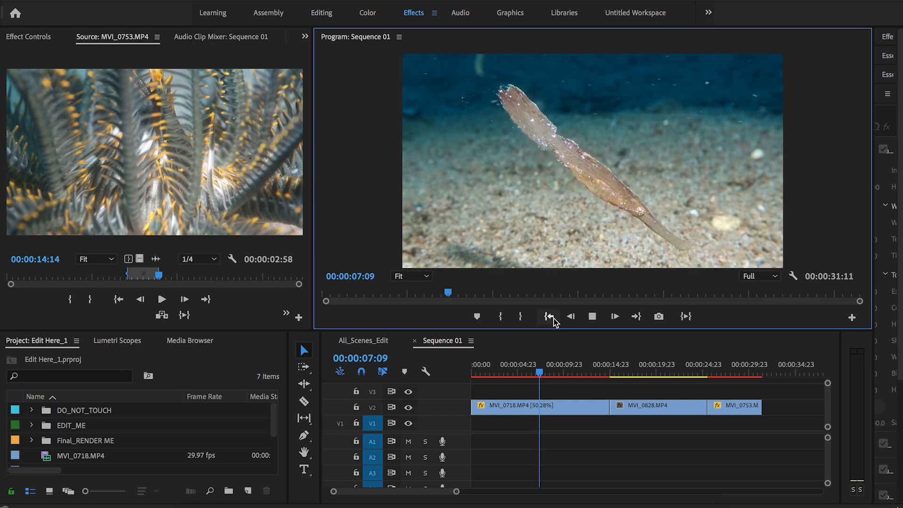
{"action": "key", "text": "space"}
Step: Play and scrub through the MVI_0828 and MVI_0753 clips to examine their footage
{"action": "left_click", "coordinate": [633, 377]}
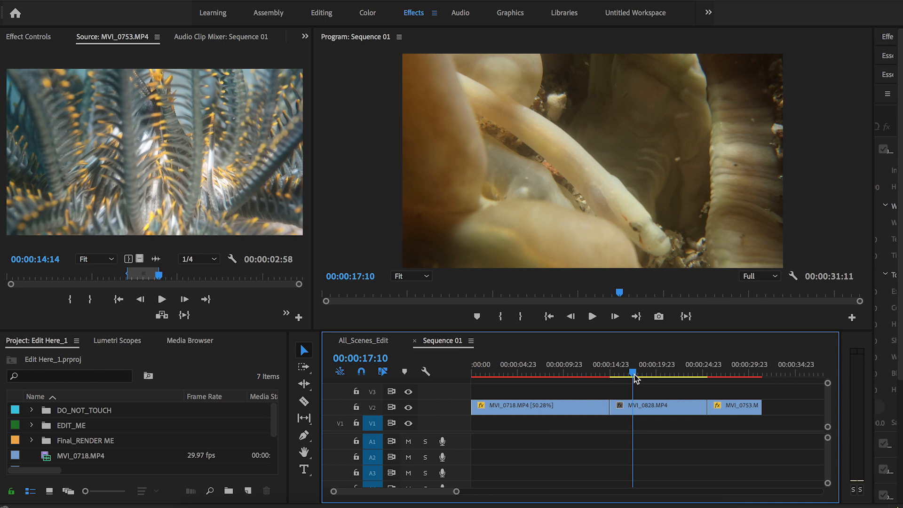
{"action": "key", "text": "space"}
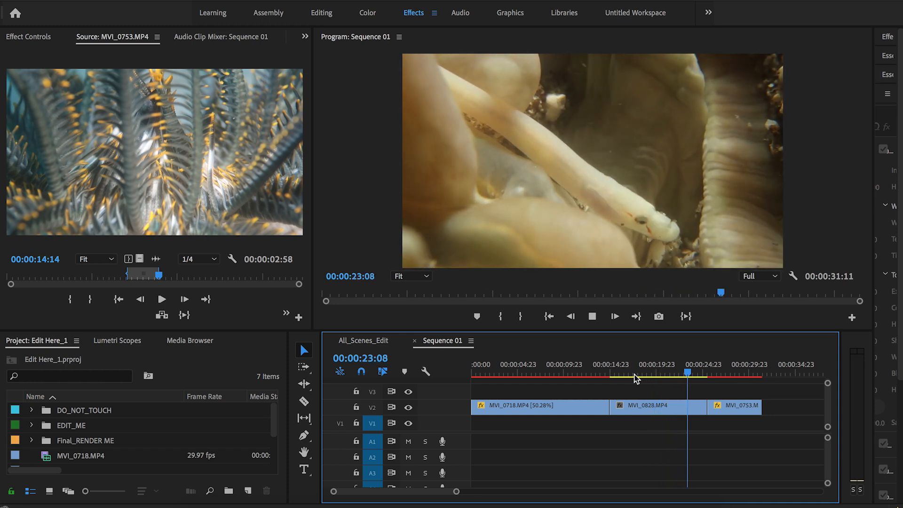
{"action": "key", "text": "space"}
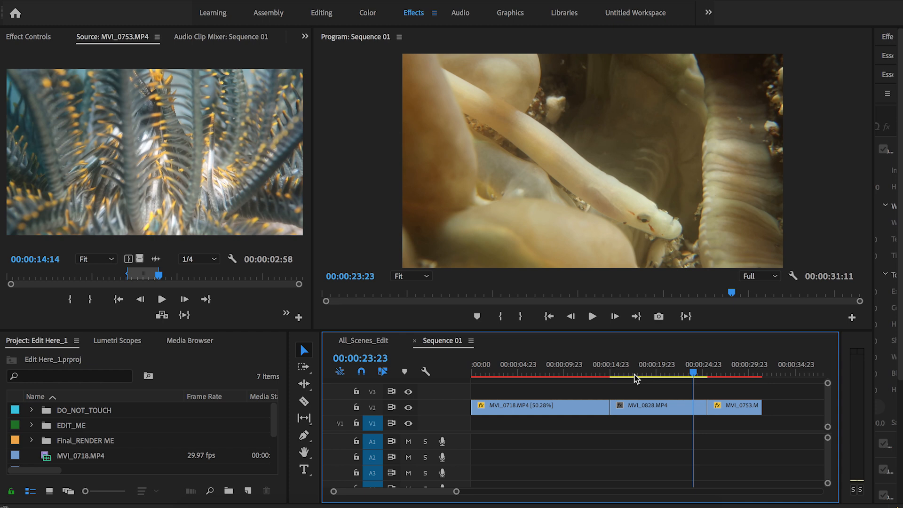
{"action": "left_click", "coordinate": [642, 377]}
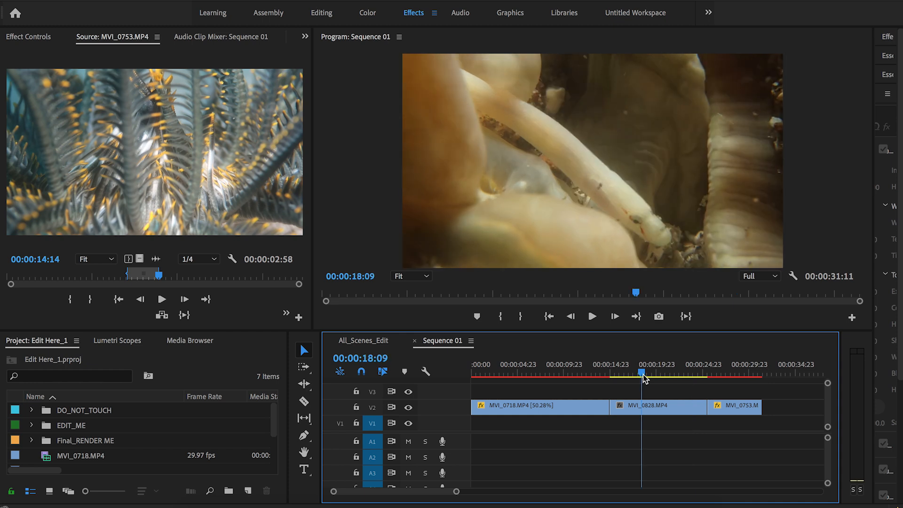
{"action": "left_click", "coordinate": [720, 376]}
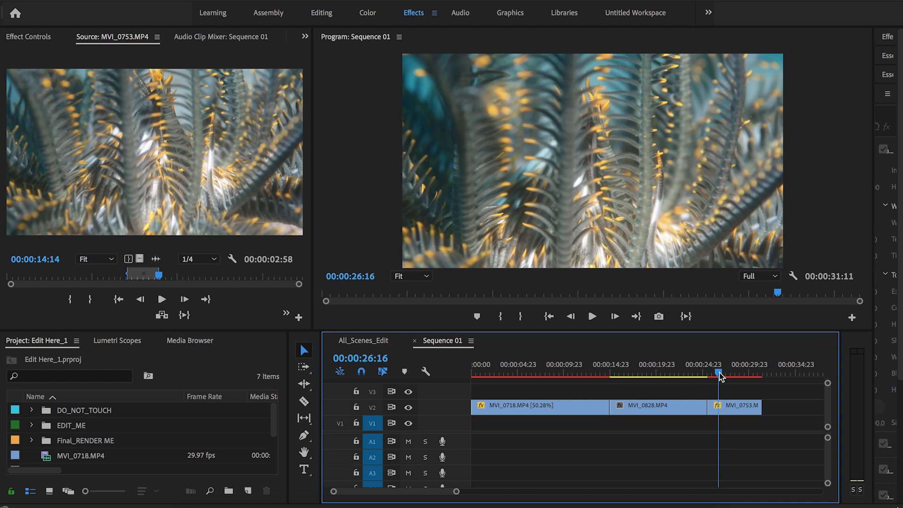
{"action": "left_click", "coordinate": [736, 374]}
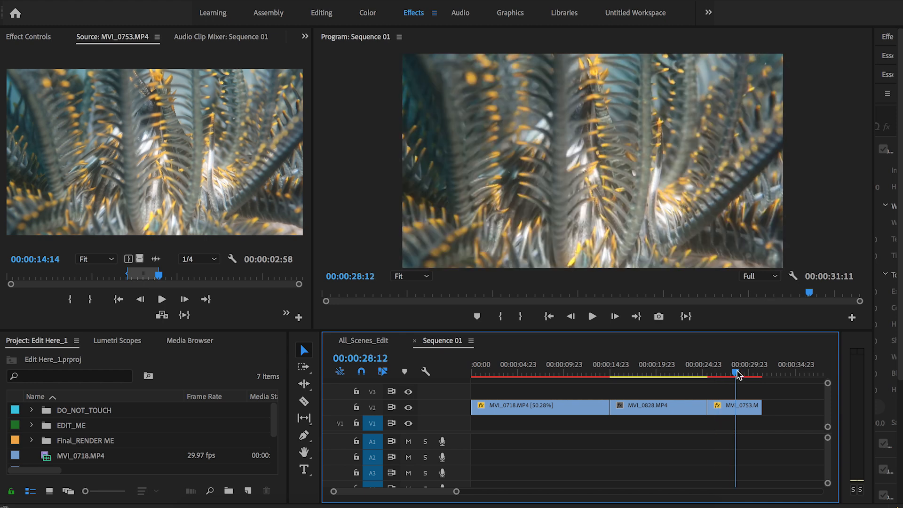
{"action": "left_click", "coordinate": [718, 372]}
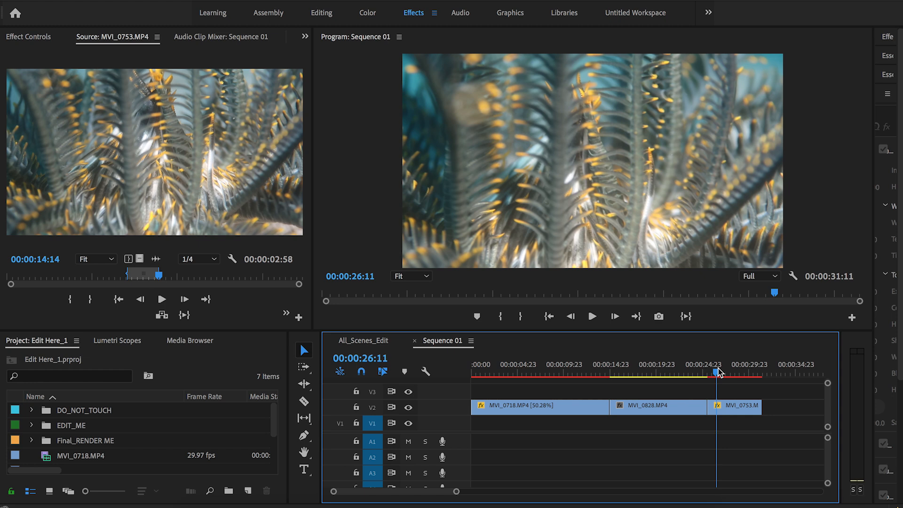
{"action": "key", "text": "space"}
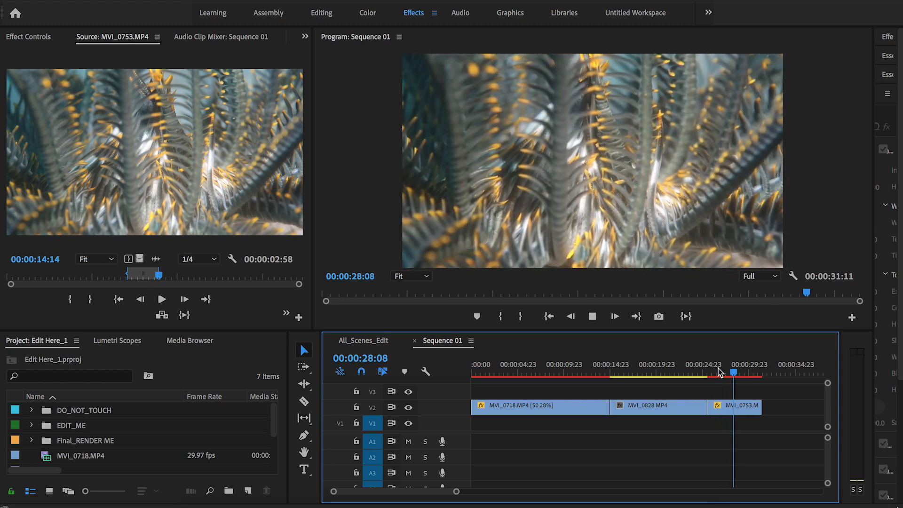
{"action": "key", "text": "space"}
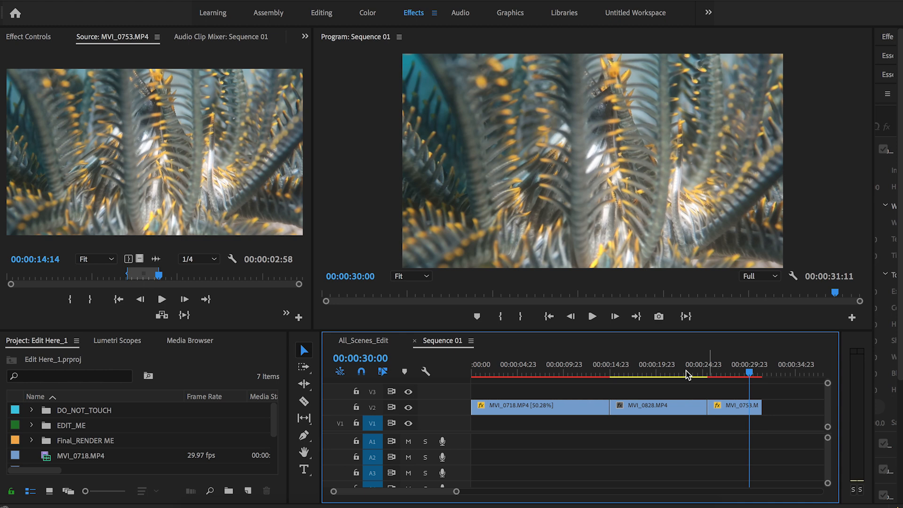
Step: Create a 1920 x 1080 adjustment layer at 23.976 fps with square pixels in the project
{"action": "left_click", "coordinate": [531, 375]}
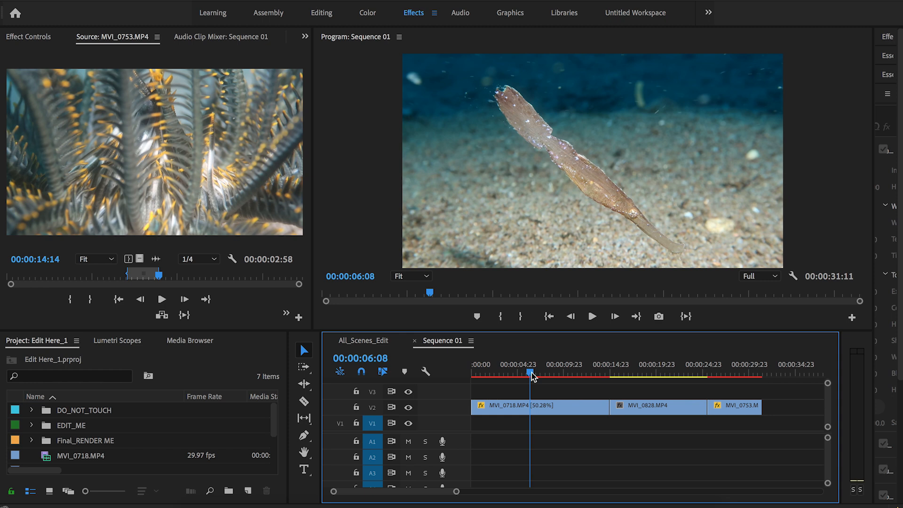
{"action": "left_click_drag", "start_coordinate": [288, 430], "coordinate": [324, 430]}
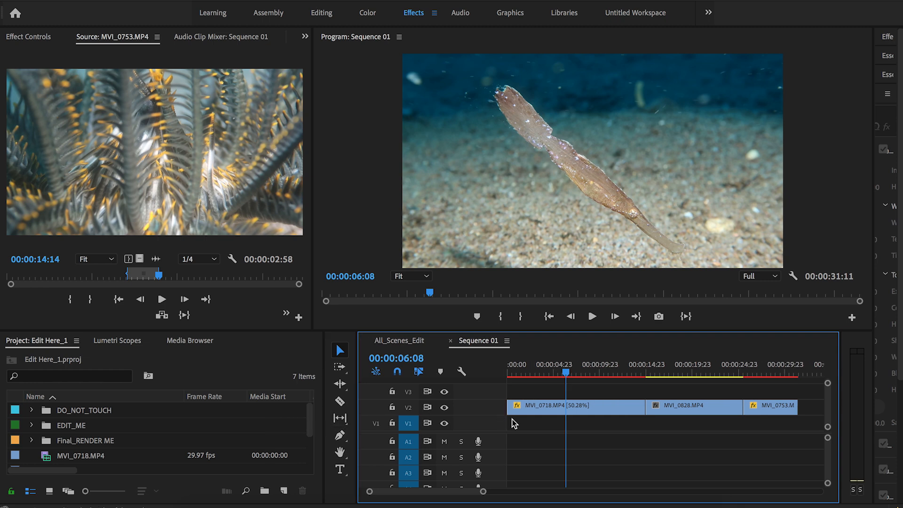
{"action": "scroll", "coordinate": [536, 428], "scroll_direction": "up", "scroll_amount": 1}
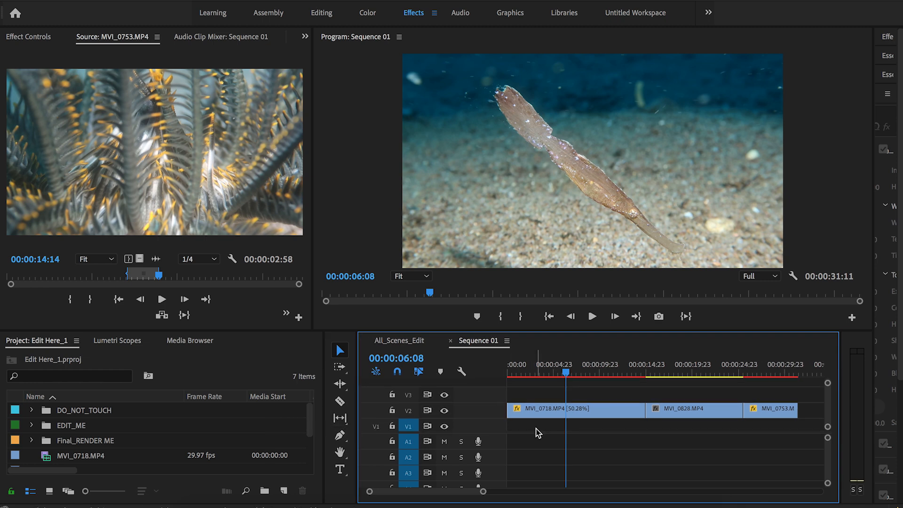
{"action": "left_click", "coordinate": [285, 491]}
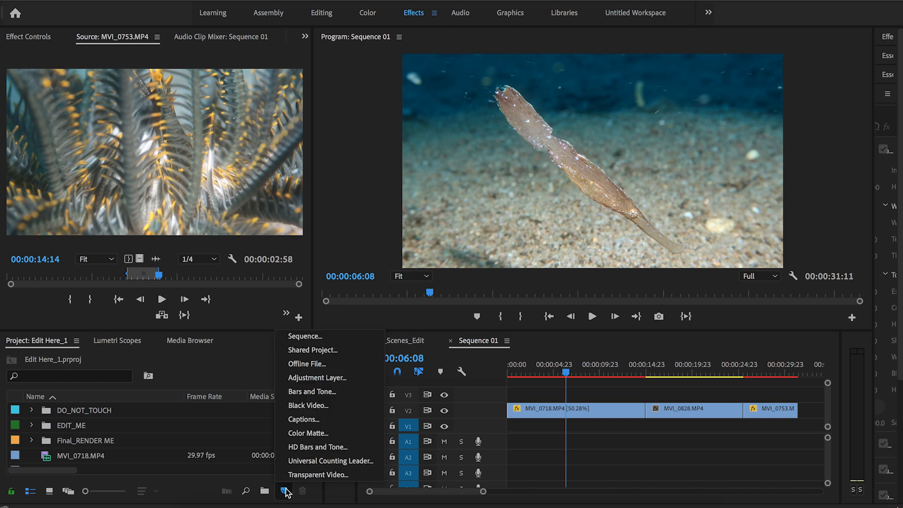
{"action": "left_click", "coordinate": [323, 376]}
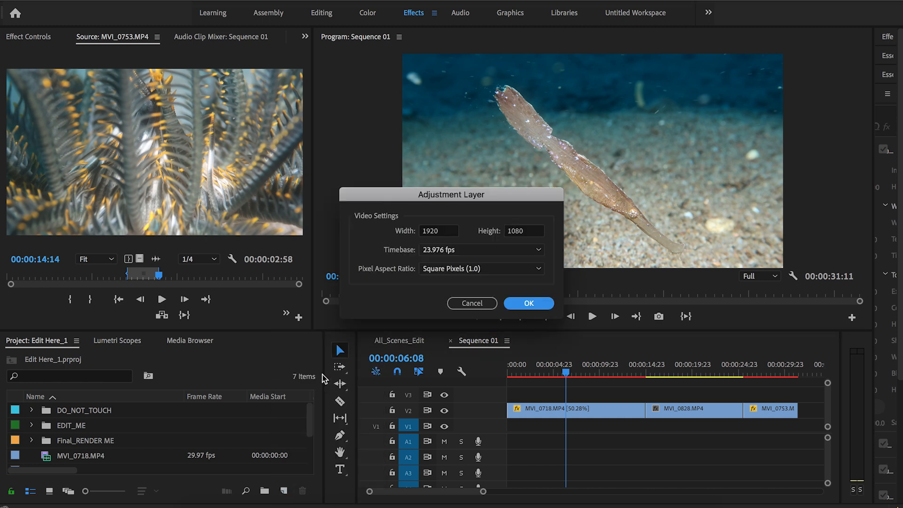
{"action": "left_click", "coordinate": [522, 305]}
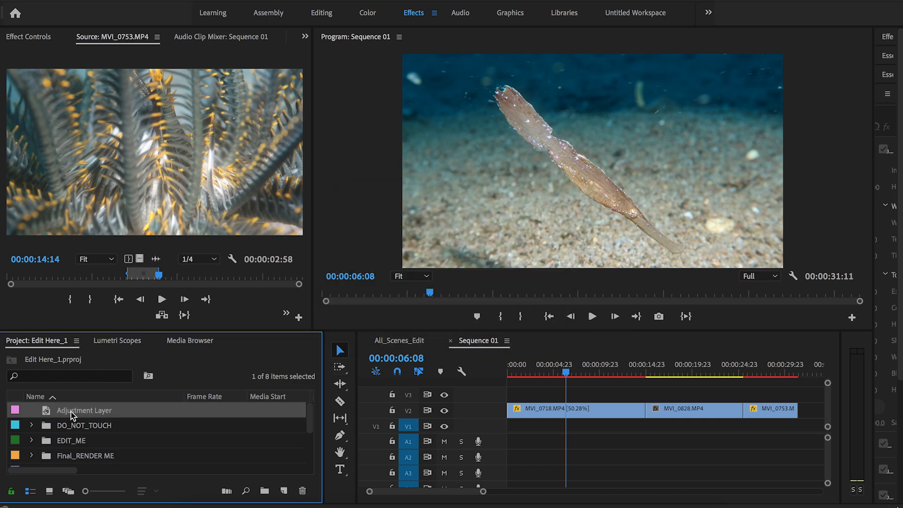
Step: Place the adjustment layer on track V3 above the MVI_0718 clip and extend both its ends to span the whole clip
{"action": "left_click_drag", "start_coordinate": [72, 414], "coordinate": [547, 399]}
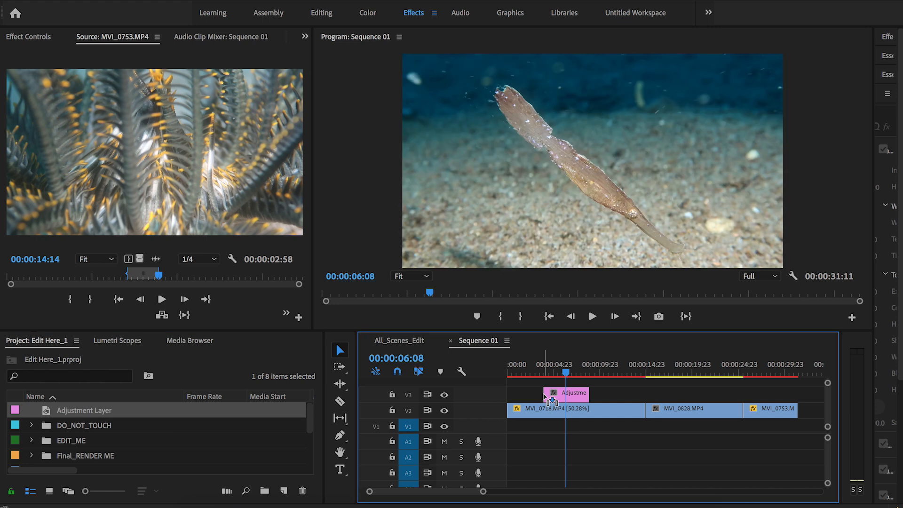
{"action": "left_click", "coordinate": [570, 396]}
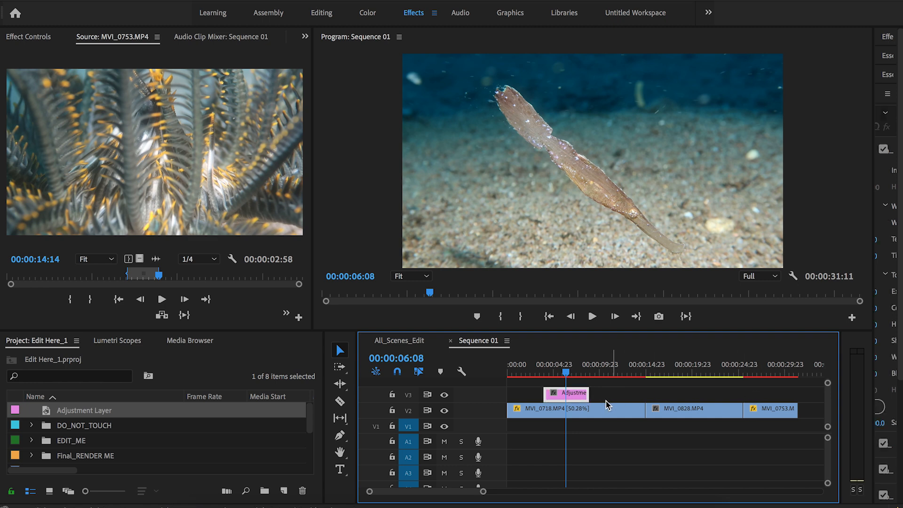
{"action": "mouse_move", "coordinate": [588, 393]}
{"action": "left_mouse_down"}
{"action": "mouse_move", "coordinate": [703, 394]}
{"action": "mouse_move", "coordinate": [599, 394]}
{"action": "left_mouse_up"}
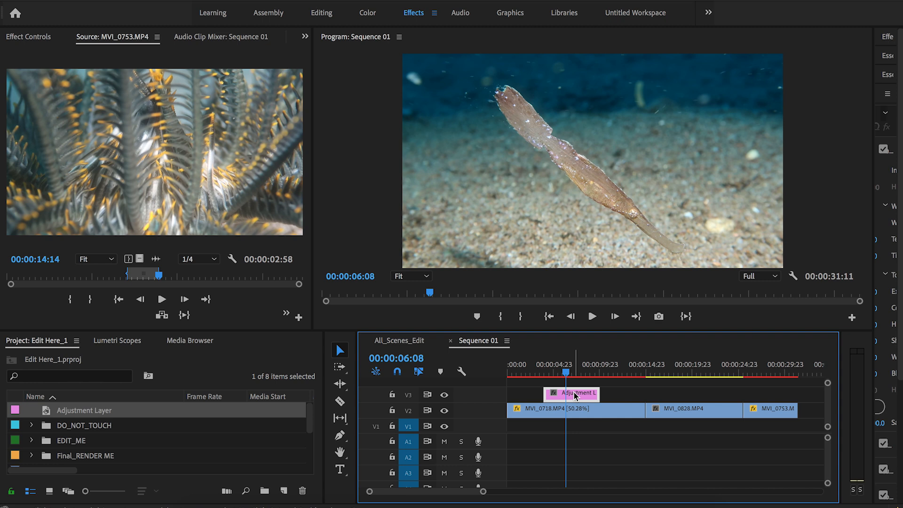
{"action": "left_click", "coordinate": [580, 414]}
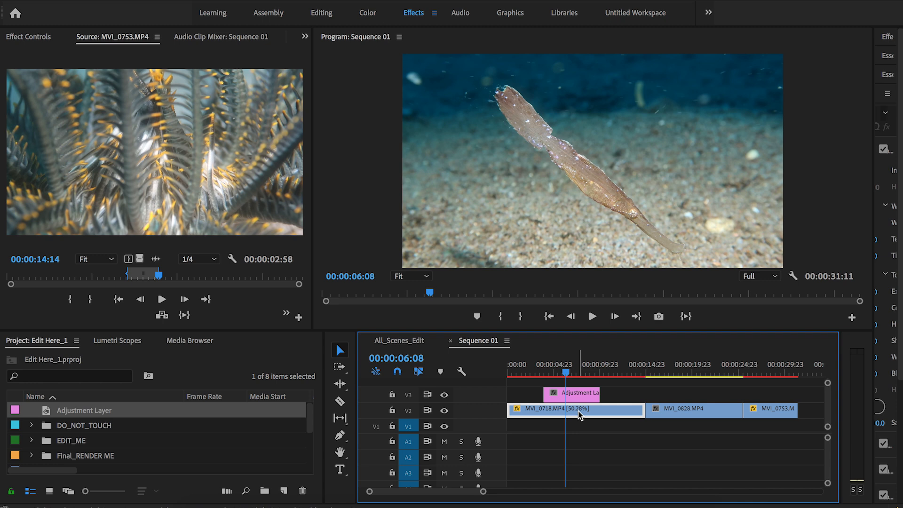
{"action": "left_click", "coordinate": [579, 396]}
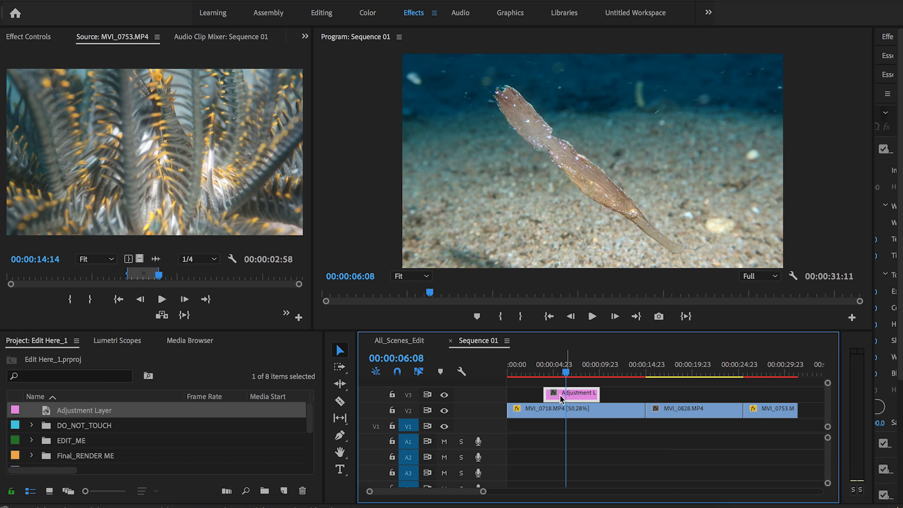
{"action": "left_click_drag", "start_coordinate": [546, 398], "coordinate": [525, 398]}
{"action": "left_click_drag", "start_coordinate": [598, 398], "coordinate": [642, 397]}
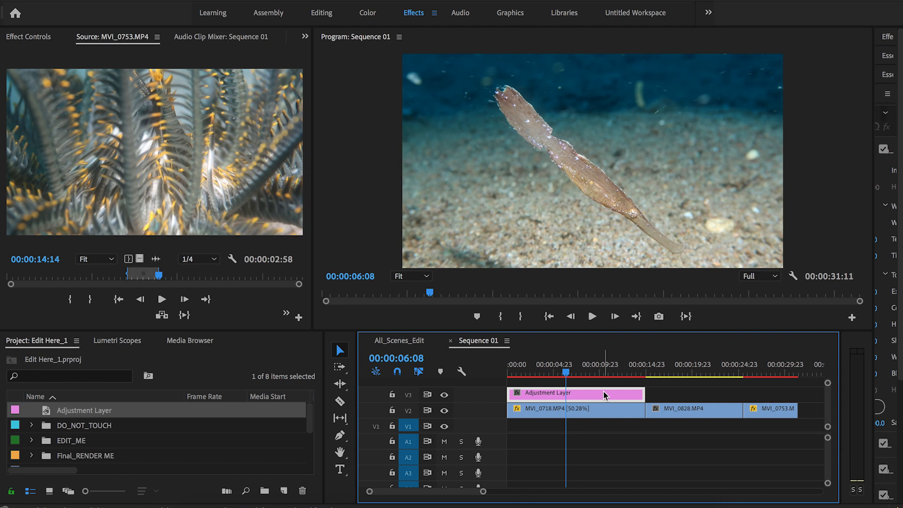
Step: Park the playhead at 00:00:06:16 and enlarge the Lumetri Color controls and the timeline area
{"action": "left_click", "coordinate": [587, 374]}
{"action": "left_click_drag", "start_coordinate": [588, 371], "coordinate": [571, 374]}
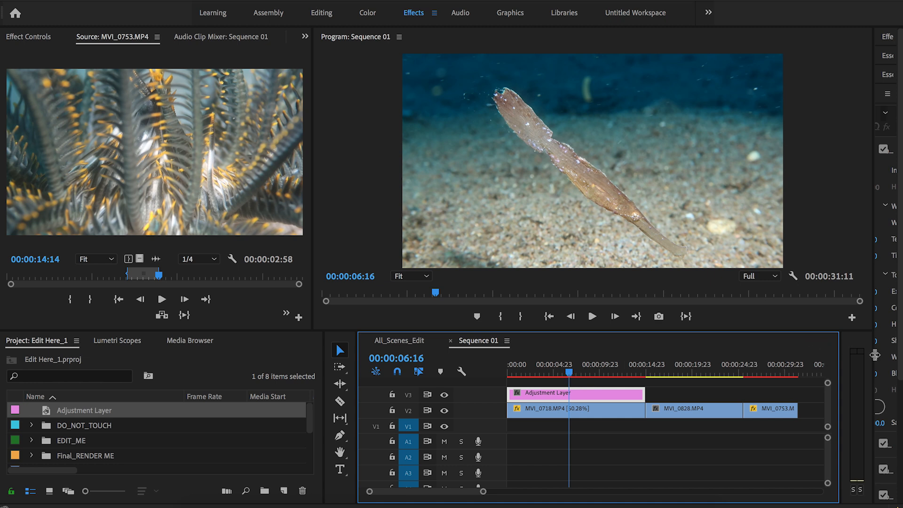
{"action": "left_click_drag", "start_coordinate": [876, 356], "coordinate": [699, 362]}
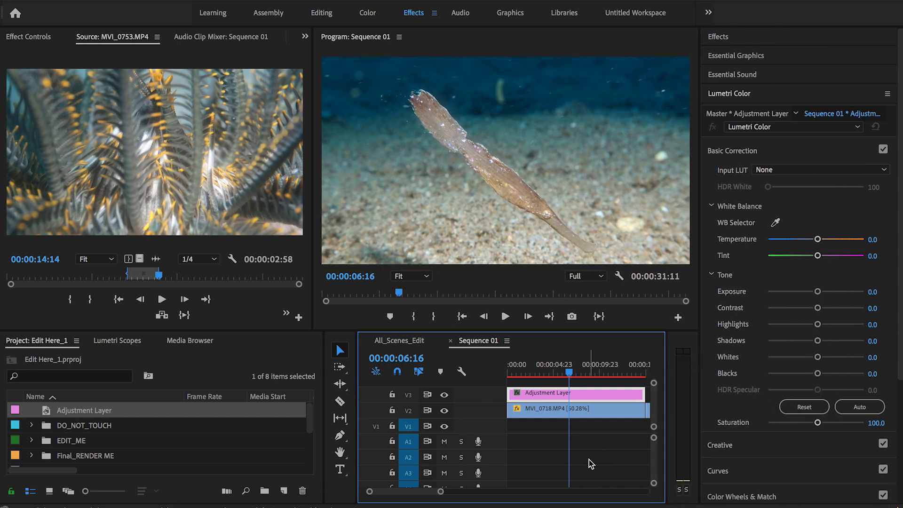
{"action": "scroll", "coordinate": [591, 464], "scroll_direction": "down", "scroll_amount": 3}
{"action": "left_click_drag", "start_coordinate": [357, 398], "coordinate": [241, 398]}
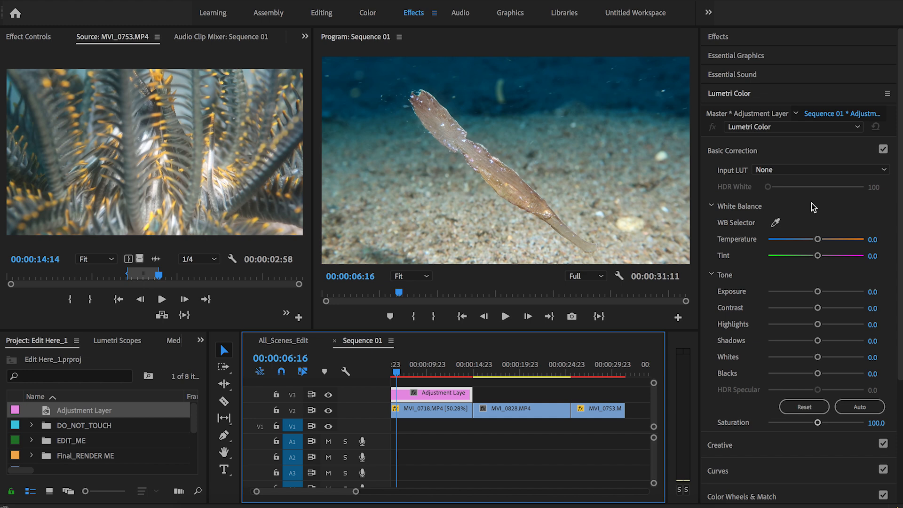
Step: Inspect the available input LUTs without choosing one, and set the adjustment layer's white balance temperature to -24.2
{"action": "left_click", "coordinate": [886, 171]}
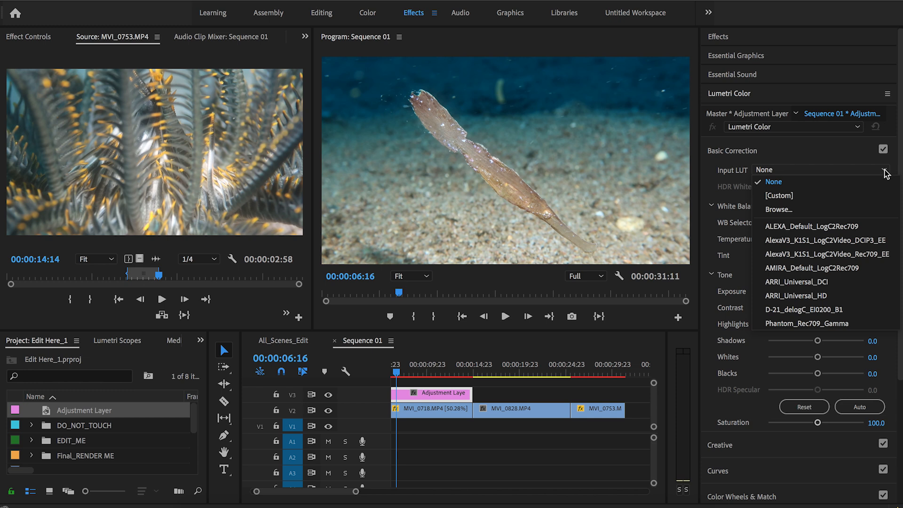
{"action": "left_click", "coordinate": [886, 173]}
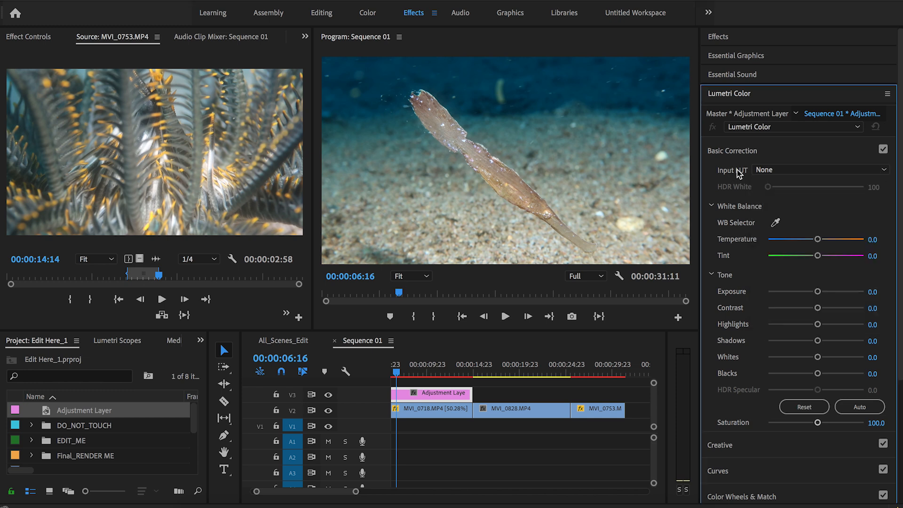
{"action": "left_click", "coordinate": [819, 240]}
{"action": "left_click_drag", "start_coordinate": [815, 239], "coordinate": [805, 242]}
{"action": "scroll", "coordinate": [512, 398], "scroll_direction": "up", "scroll_amount": 3}
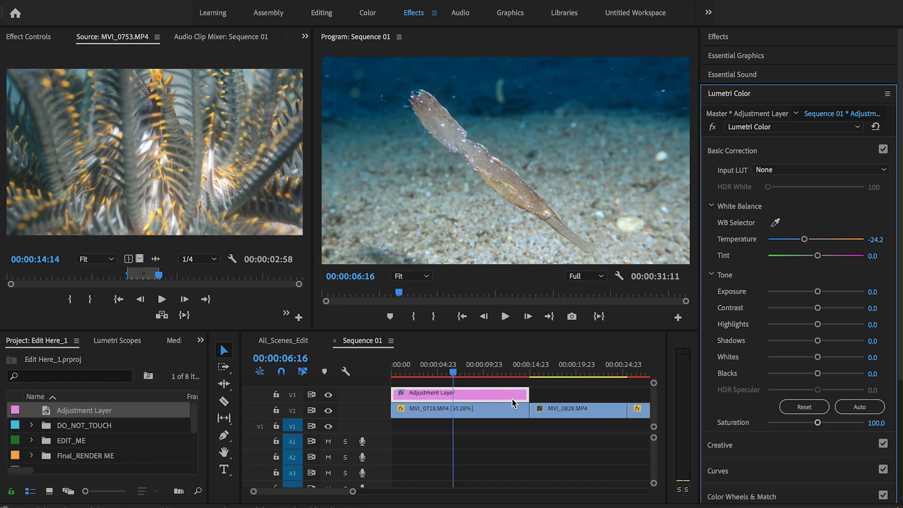
Step: Compare the image with and without the correction by switching the V3 track's visibility off and on
{"action": "left_click", "coordinate": [328, 395]}
{"action": "left_click", "coordinate": [329, 397]}
{"action": "left_click", "coordinate": [329, 396]}
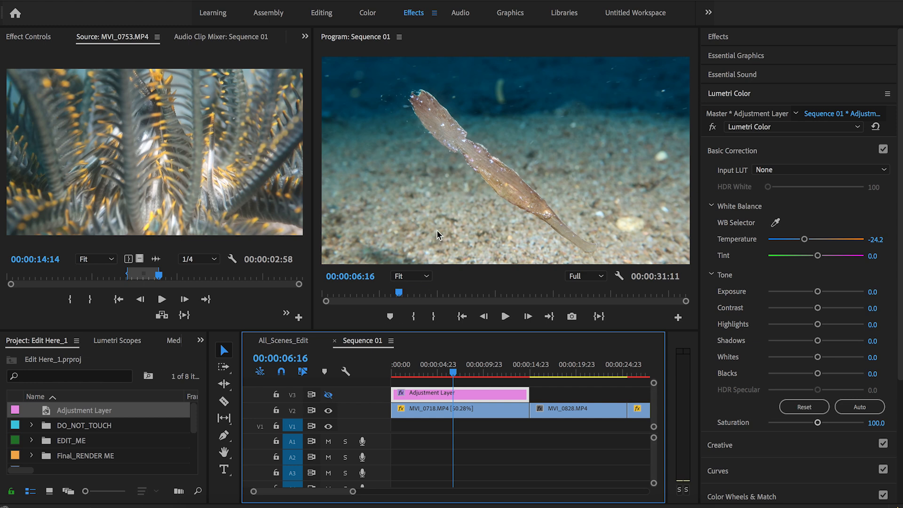
{"action": "left_click", "coordinate": [329, 395]}
Step: Set the adjustment layer's white balance tint to 2.0
{"action": "left_click", "coordinate": [818, 255]}
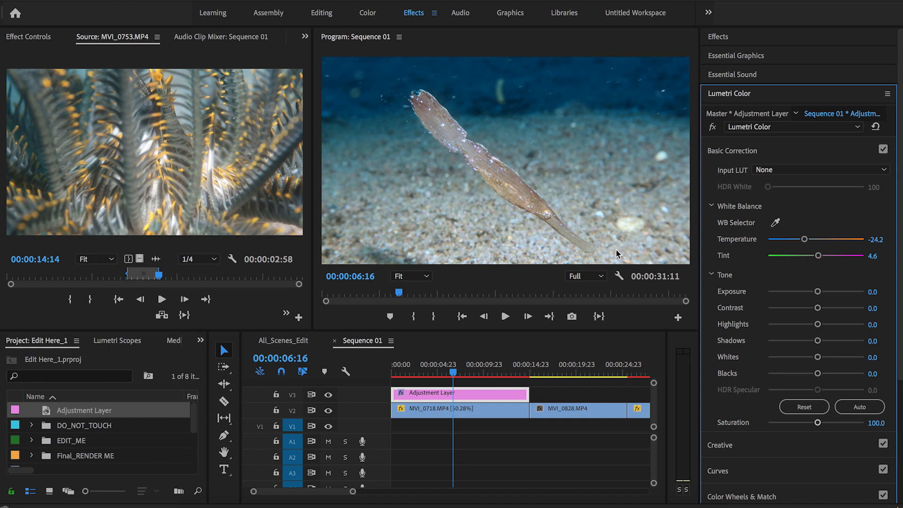
{"action": "mouse_move", "coordinate": [820, 256]}
{"action": "left_mouse_down"}
{"action": "mouse_move", "coordinate": [830, 259]}
{"action": "mouse_move", "coordinate": [775, 259]}
{"action": "mouse_move", "coordinate": [815, 263]}
{"action": "left_mouse_up"}
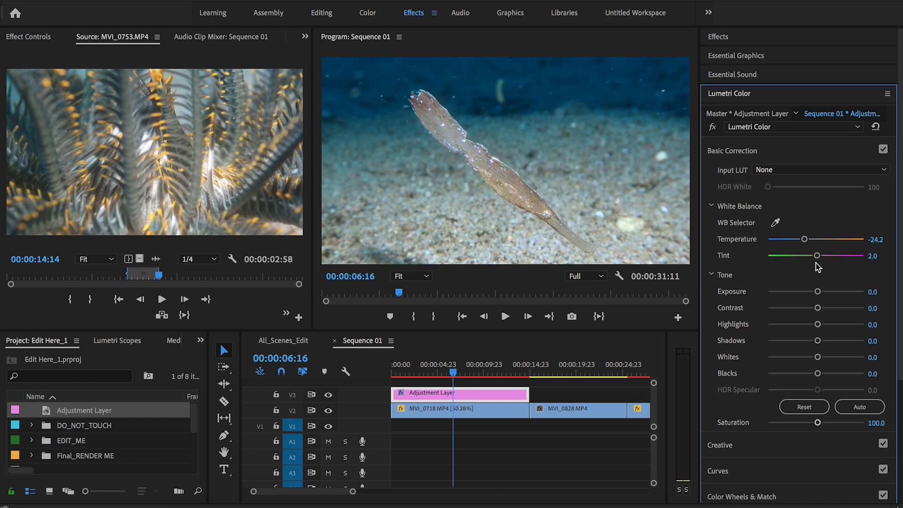
Step: Check the white balance correction by repeatedly hiding and showing the V3 track
{"action": "left_click", "coordinate": [328, 396]}
{"action": "left_click", "coordinate": [329, 396]}
{"action": "left_click", "coordinate": [329, 396]}
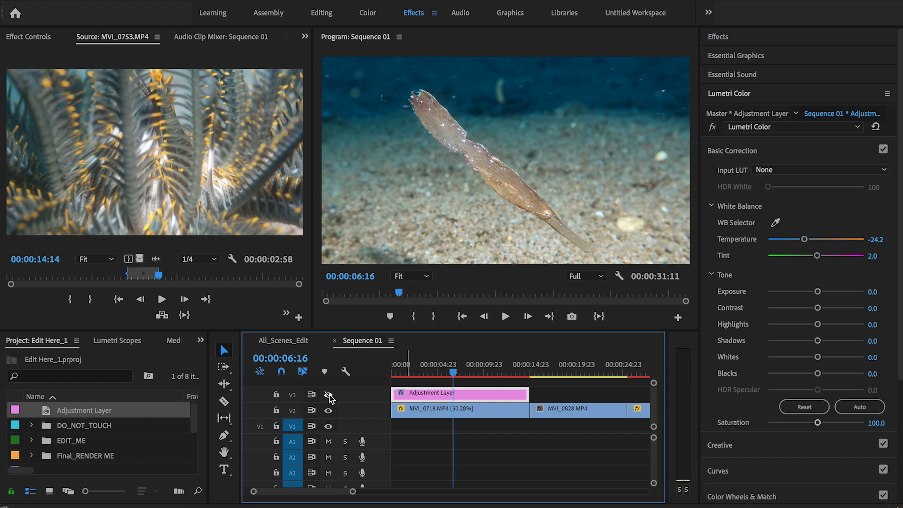
{"action": "left_click", "coordinate": [329, 396]}
Step: Try raising the adjustment layer's exposure to 0.4 and 0.6, and reset it to its default
{"action": "left_click_drag", "start_coordinate": [818, 294], "coordinate": [821, 294]}
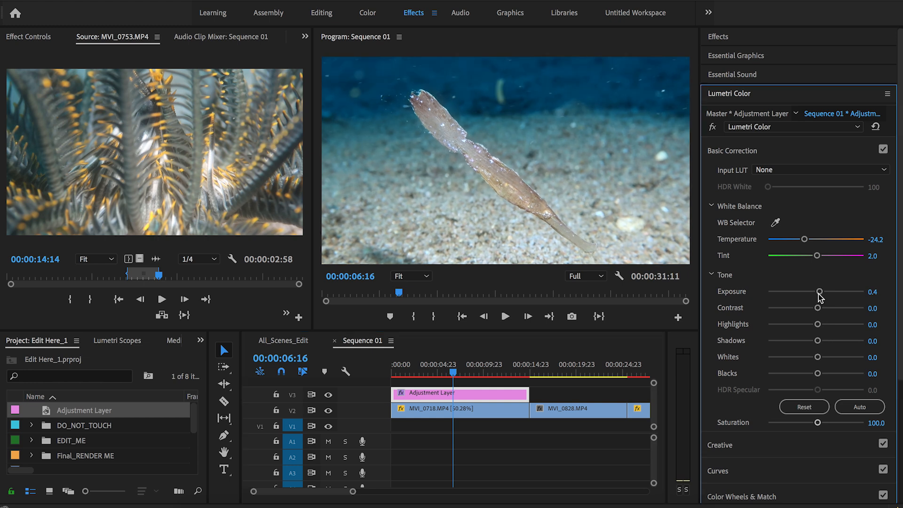
{"action": "left_click_drag", "start_coordinate": [820, 294], "coordinate": [823, 295]}
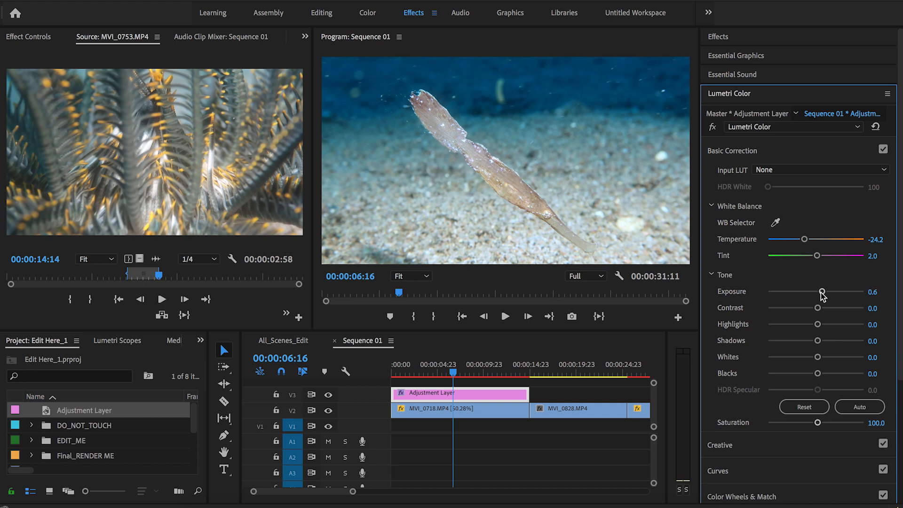
{"action": "double_click", "coordinate": [823, 293]}
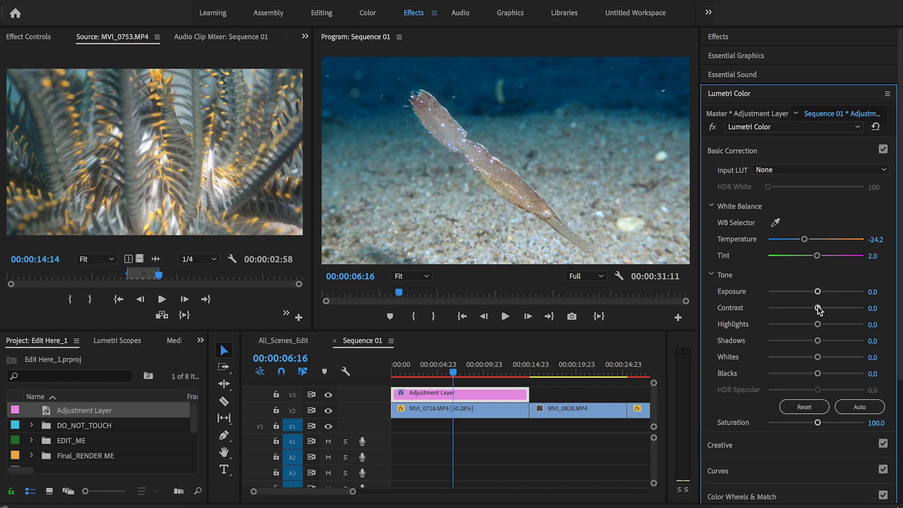
Step: Set the adjustment layer's contrast to 41.2, blacks to -66.0 and shadows to -50.3
{"action": "left_click_drag", "start_coordinate": [819, 309], "coordinate": [838, 318]}
{"action": "left_click_drag", "start_coordinate": [818, 375], "coordinate": [783, 387]}
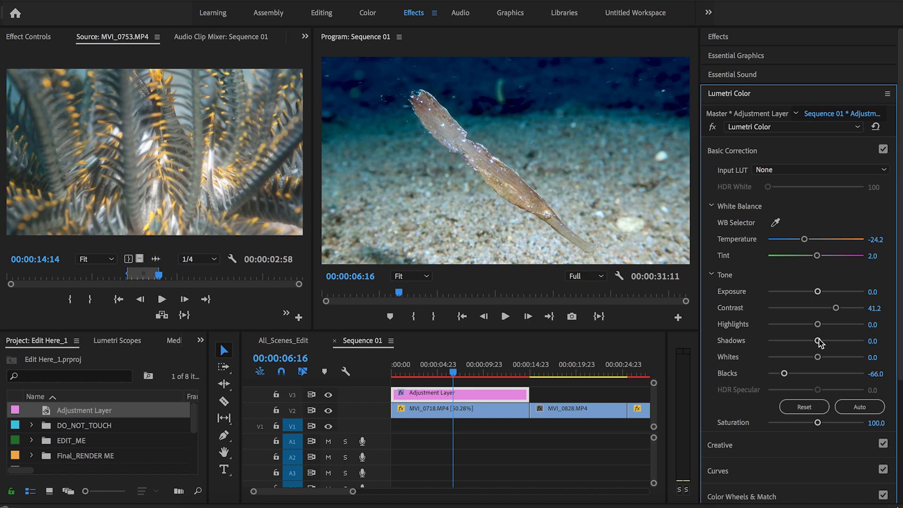
{"action": "left_click_drag", "start_coordinate": [818, 342], "coordinate": [793, 346]}
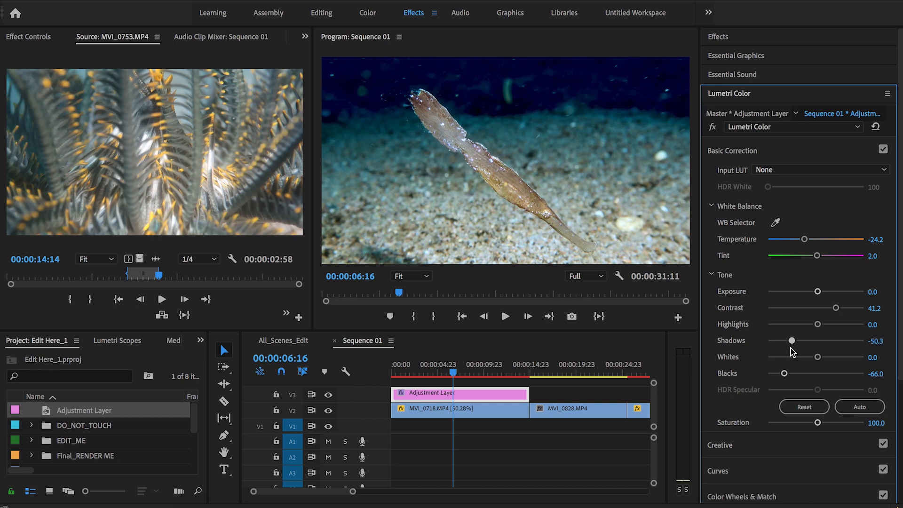
{"action": "left_click_drag", "start_coordinate": [791, 348], "coordinate": [791, 348]}
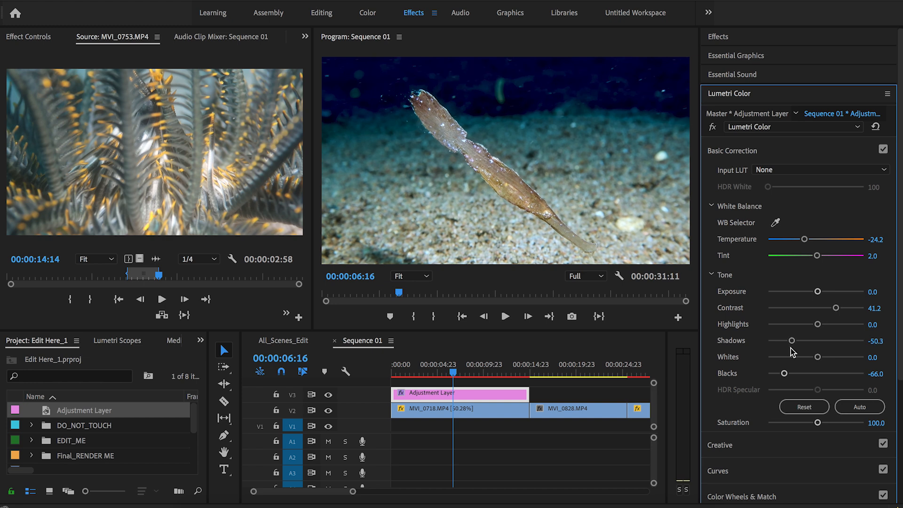
Step: Set the adjustment layer's whites to -17.6 and highlights to 9.8
{"action": "mouse_move", "coordinate": [817, 357]}
{"action": "left_mouse_down"}
{"action": "mouse_move", "coordinate": [804, 359]}
{"action": "mouse_move", "coordinate": [842, 360]}
{"action": "mouse_move", "coordinate": [817, 362]}
{"action": "left_mouse_up"}
{"action": "left_click_drag", "start_coordinate": [818, 359], "coordinate": [809, 360]}
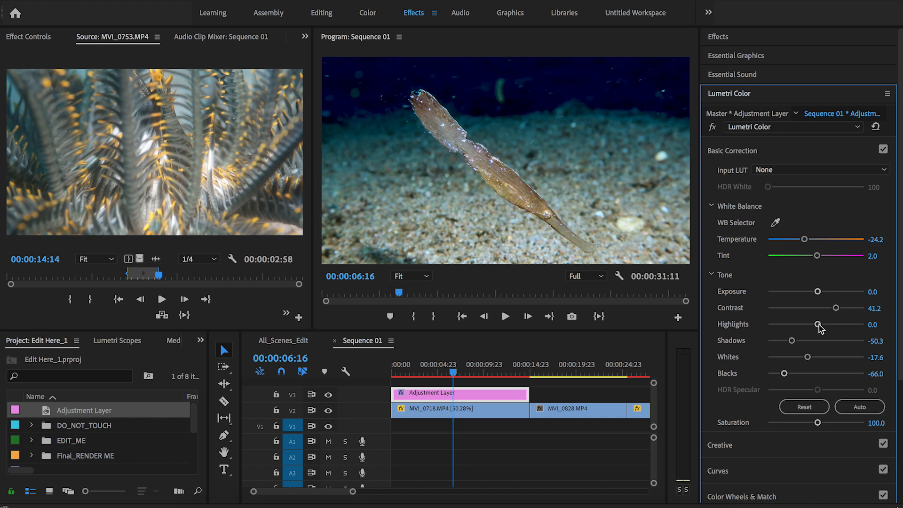
{"action": "mouse_move", "coordinate": [819, 325]}
{"action": "left_mouse_down"}
{"action": "mouse_move", "coordinate": [834, 328]}
{"action": "mouse_move", "coordinate": [805, 330]}
{"action": "mouse_move", "coordinate": [821, 333]}
{"action": "left_mouse_up"}
Step: Compare the tone-corrected image with the original by hiding and showing the V3 track several times
{"action": "left_click", "coordinate": [331, 398]}
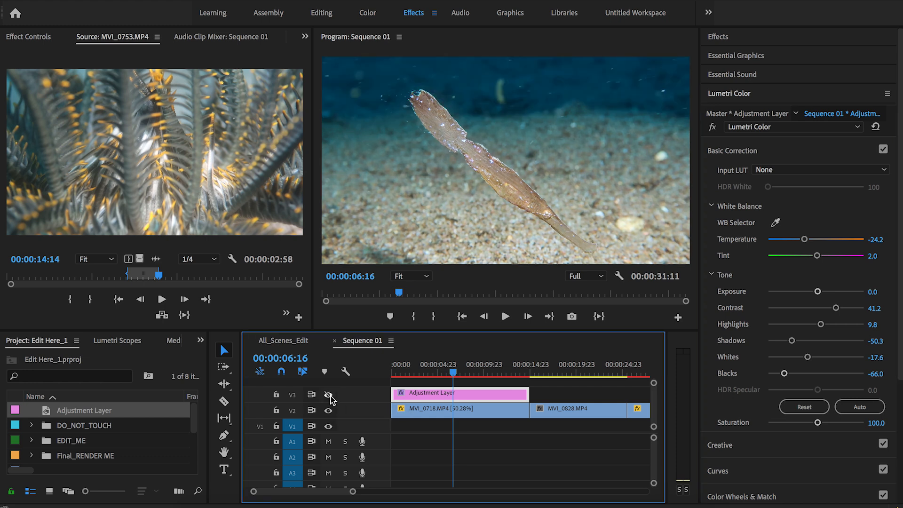
{"action": "left_click", "coordinate": [330, 396]}
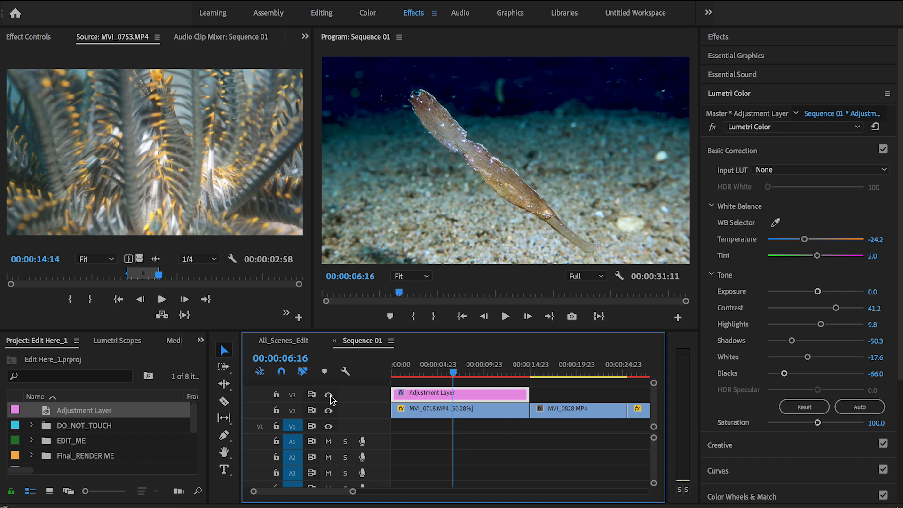
{"action": "left_click", "coordinate": [330, 397]}
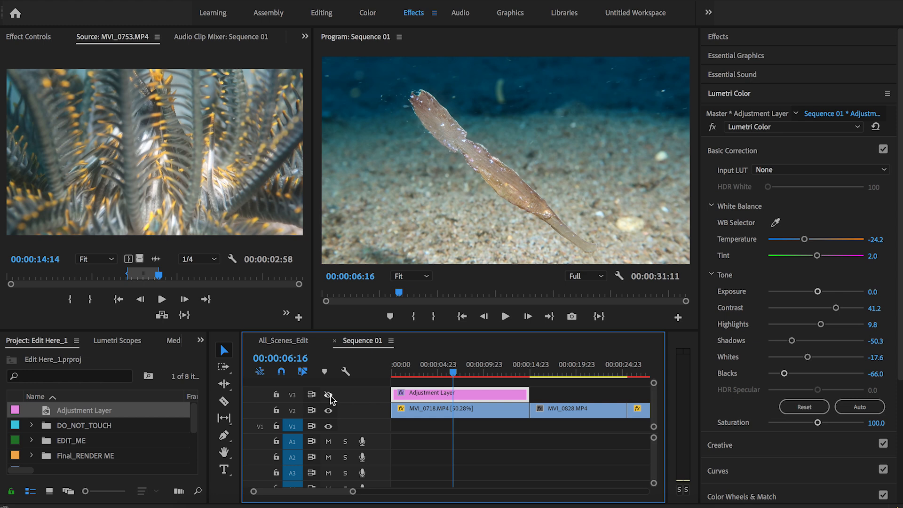
{"action": "left_click", "coordinate": [329, 396]}
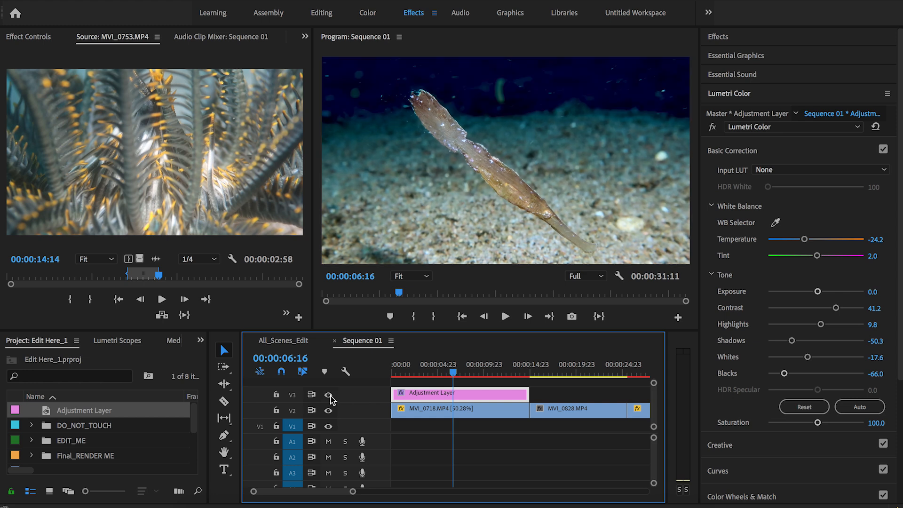
{"action": "left_click", "coordinate": [329, 396]}
{"action": "left_click", "coordinate": [330, 396]}
{"action": "left_click", "coordinate": [330, 396]}
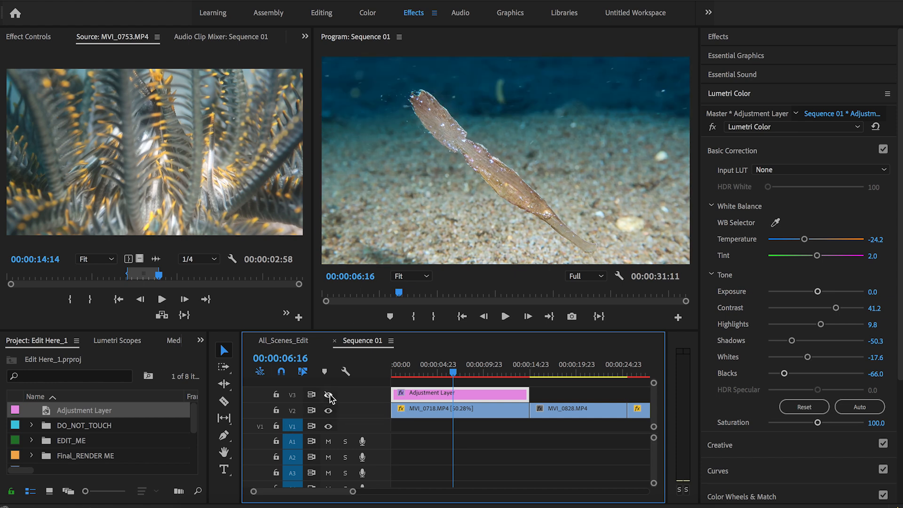
{"action": "left_click", "coordinate": [329, 396]}
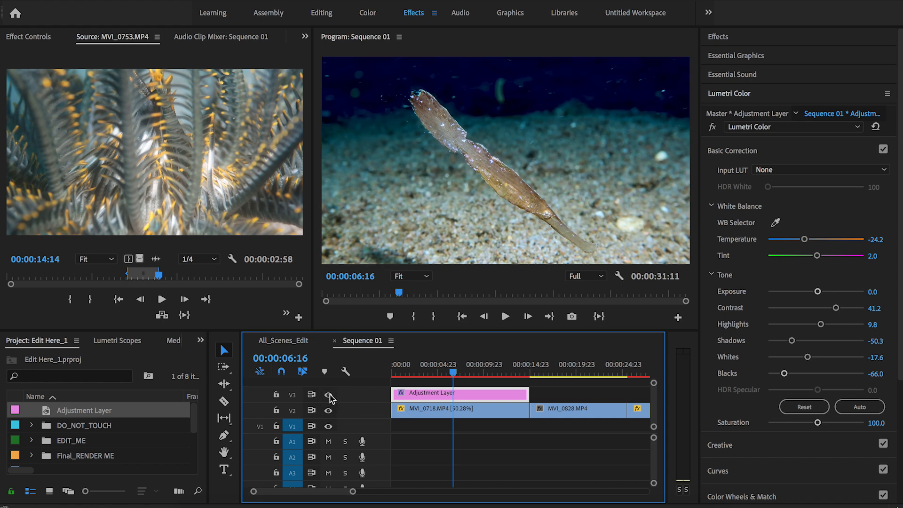
Step: Park the playhead at 00:00:20:05 and place another adjustment layer on V3 spanning the MVI_0828.MP4 clip
{"action": "left_click_drag", "start_coordinate": [453, 372], "coordinate": [545, 372]}
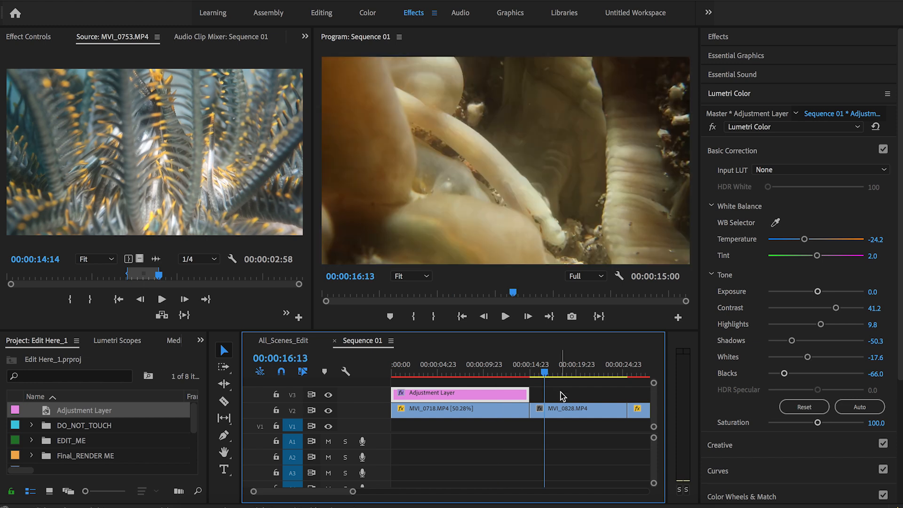
{"action": "scroll", "coordinate": [564, 396], "scroll_direction": "down", "scroll_amount": 3}
{"action": "left_click", "coordinate": [518, 370]}
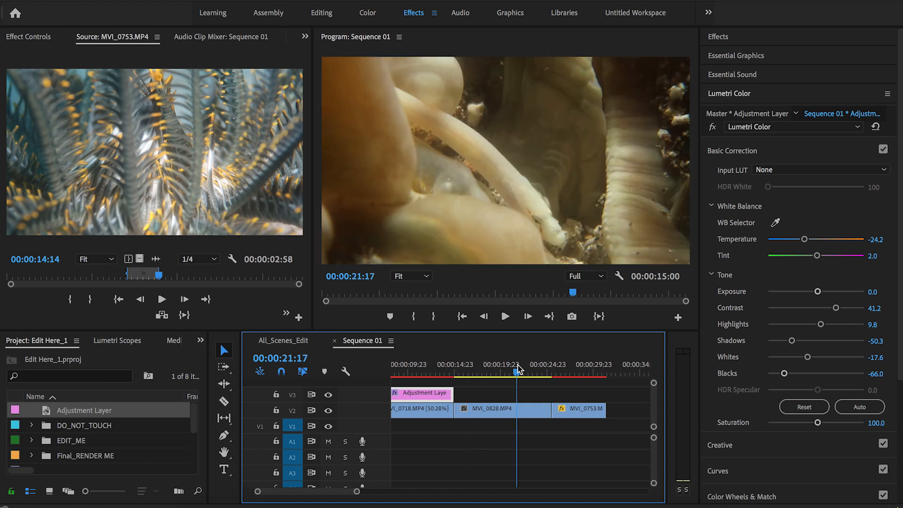
{"action": "mouse_move", "coordinate": [517, 369]}
{"action": "left_mouse_down"}
{"action": "mouse_move", "coordinate": [535, 370]}
{"action": "mouse_move", "coordinate": [503, 369]}
{"action": "left_mouse_up"}
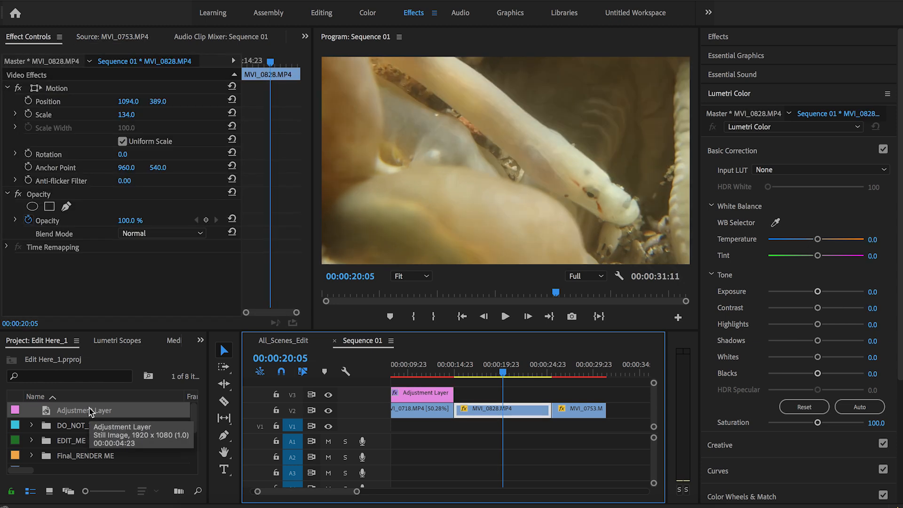
{"action": "left_click_drag", "start_coordinate": [90, 410], "coordinate": [551, 393]}
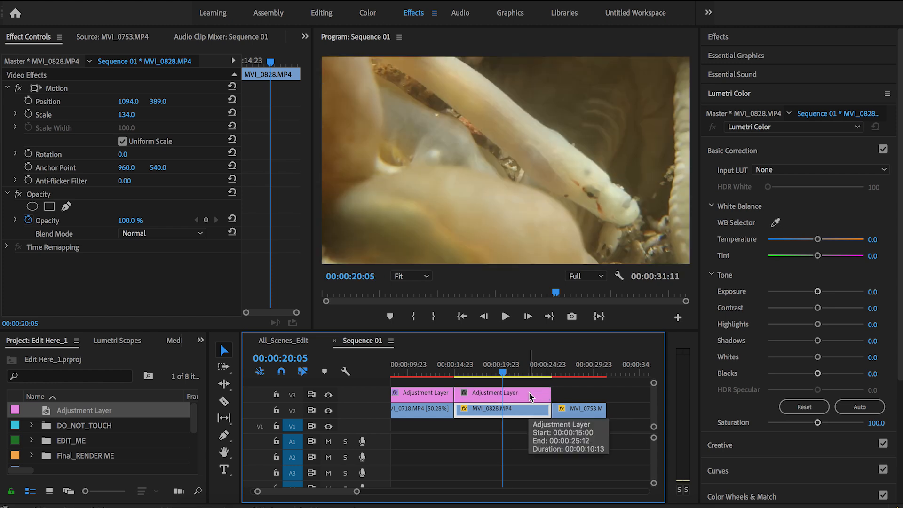
Step: Set the temperature of the adjustment layer above MVI_0828.MP4 to -41.2 and compare the image with V3 hidden and shown
{"action": "left_click", "coordinate": [530, 397]}
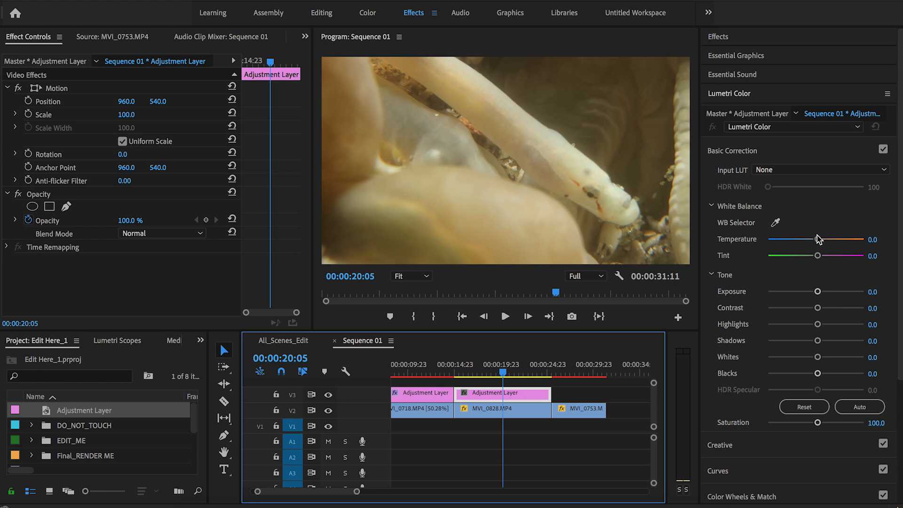
{"action": "left_click_drag", "start_coordinate": [817, 239], "coordinate": [796, 250]}
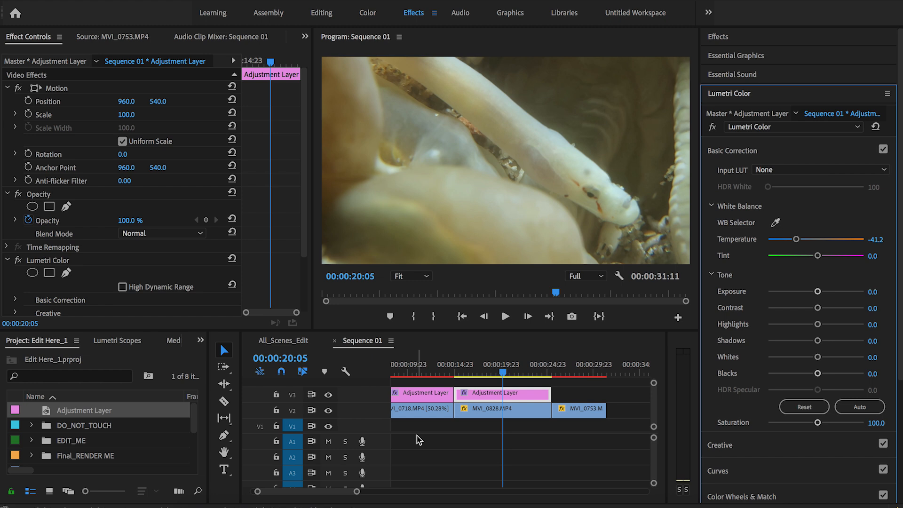
{"action": "left_click", "coordinate": [328, 396]}
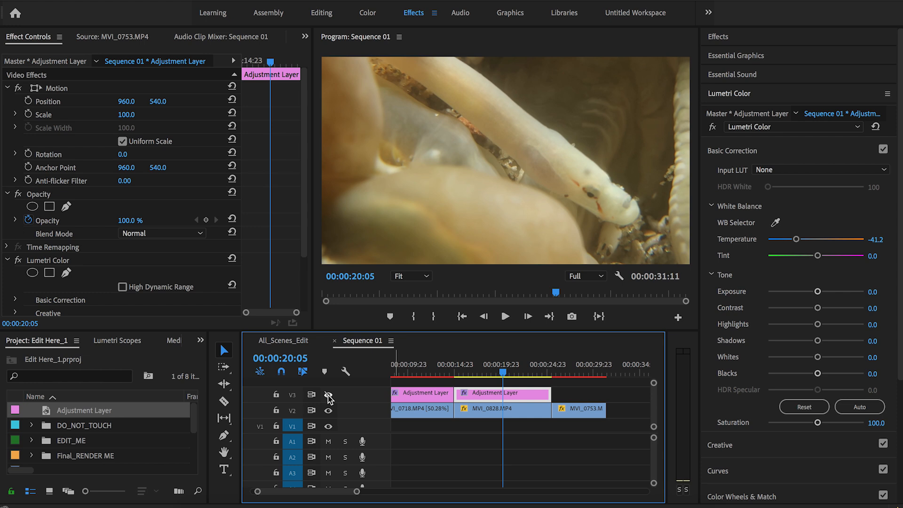
{"action": "left_click", "coordinate": [329, 395]}
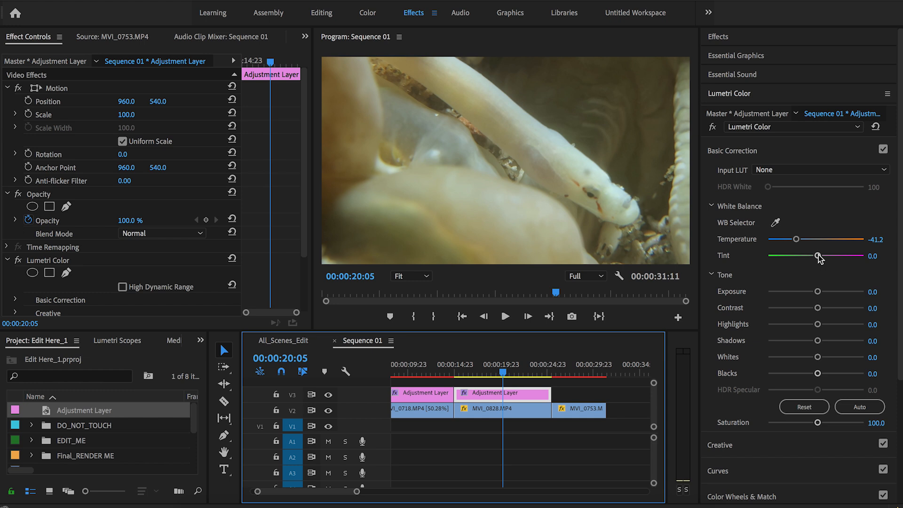
Step: Set the second adjustment layer's tint to 17.6 and check the change by toggling V3's visibility
{"action": "mouse_move", "coordinate": [819, 255]}
{"action": "left_mouse_down"}
{"action": "mouse_move", "coordinate": [769, 260]}
{"action": "mouse_move", "coordinate": [823, 260]}
{"action": "left_mouse_up"}
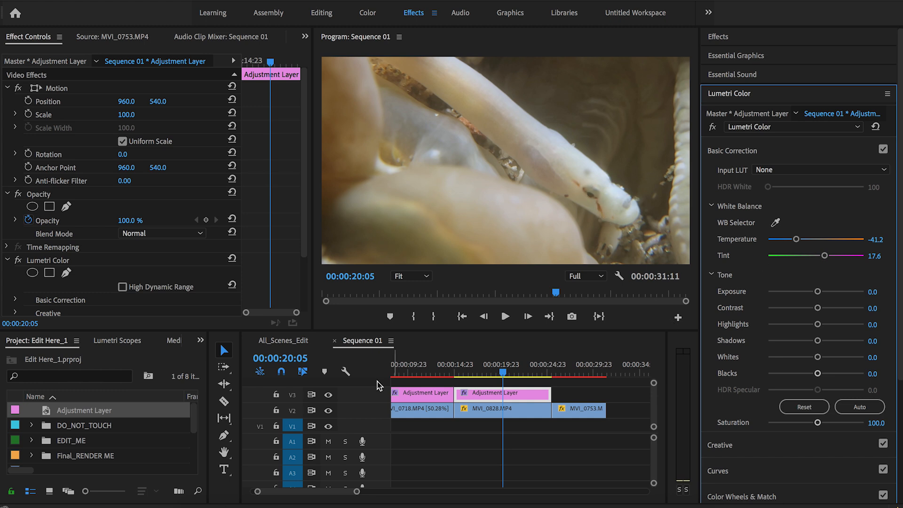
{"action": "left_click", "coordinate": [330, 396]}
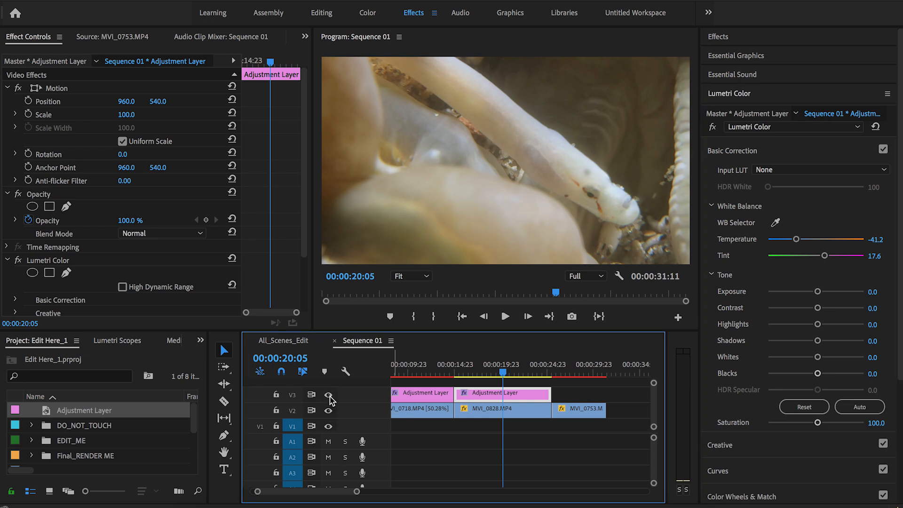
{"action": "left_click", "coordinate": [329, 397]}
Step: Try lowering the second adjustment layer's exposure and reset it to its default
{"action": "mouse_move", "coordinate": [819, 295]}
{"action": "left_mouse_down"}
{"action": "mouse_move", "coordinate": [795, 302]}
{"action": "mouse_move", "coordinate": [803, 303]}
{"action": "left_mouse_up"}
{"action": "double_click", "coordinate": [804, 293]}
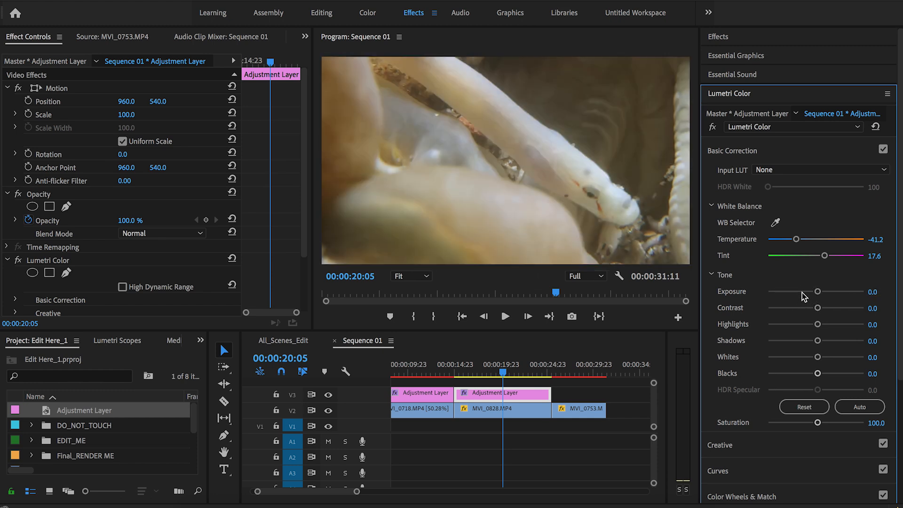
Step: Set the second adjustment layer's contrast to 34.6, blacks to -71.2 and shadows to -47.7
{"action": "left_click_drag", "start_coordinate": [818, 308], "coordinate": [833, 320]}
{"action": "left_click_drag", "start_coordinate": [818, 373], "coordinate": [781, 387]}
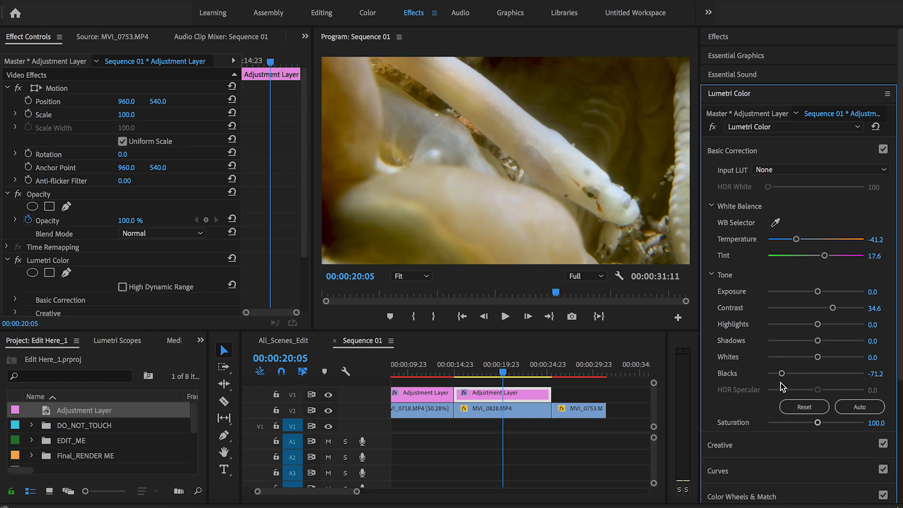
{"action": "left_click_drag", "start_coordinate": [818, 341], "coordinate": [795, 350]}
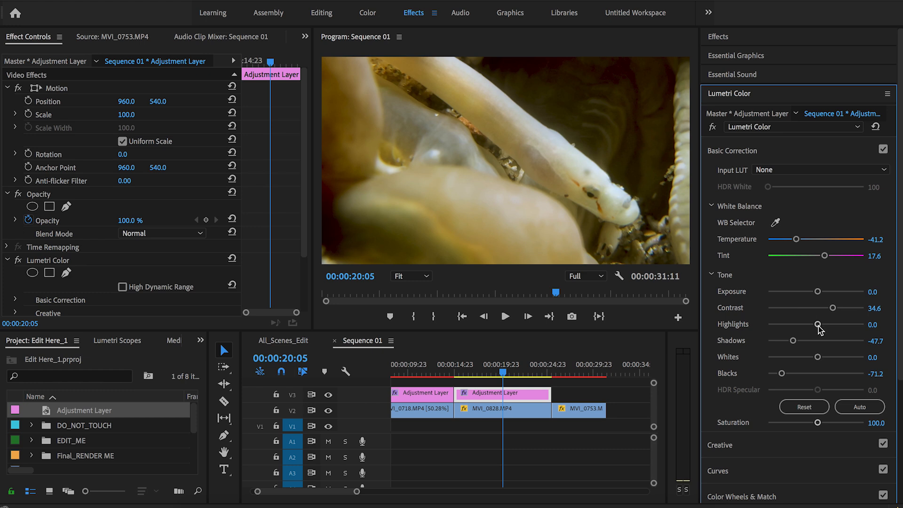
Step: Set the second adjustment layer's temperature to -59.5, highlights to -24.2 and whites to 37.3
{"action": "left_click_drag", "start_coordinate": [797, 241], "coordinate": [787, 242]}
{"action": "mouse_move", "coordinate": [819, 357]}
{"action": "left_mouse_down"}
{"action": "mouse_move", "coordinate": [812, 362]}
{"action": "mouse_move", "coordinate": [824, 367]}
{"action": "mouse_move", "coordinate": [806, 370]}
{"action": "mouse_move", "coordinate": [821, 372]}
{"action": "left_mouse_up"}
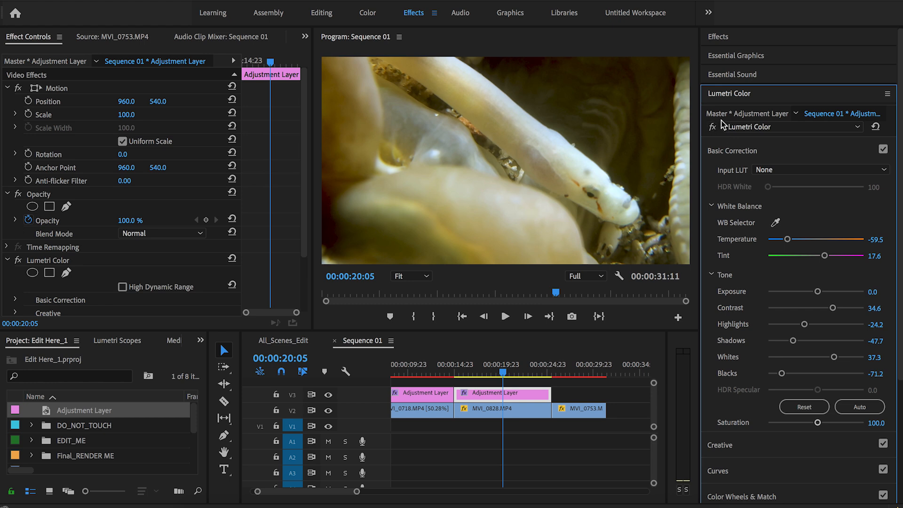
Step: Switch the Lumetri Color effect off and on, and play the corrected MVI_0828.MP4 clip up to 00:00:22:08
{"action": "left_click", "coordinate": [712, 127]}
{"action": "left_click", "coordinate": [711, 132]}
{"action": "left_click", "coordinate": [478, 374]}
{"action": "key", "text": "space"}
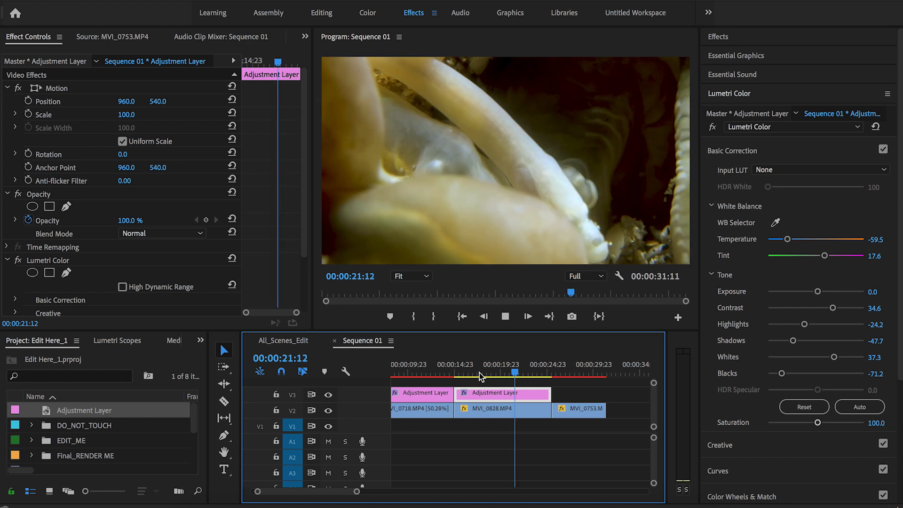
{"action": "key", "text": "space"}
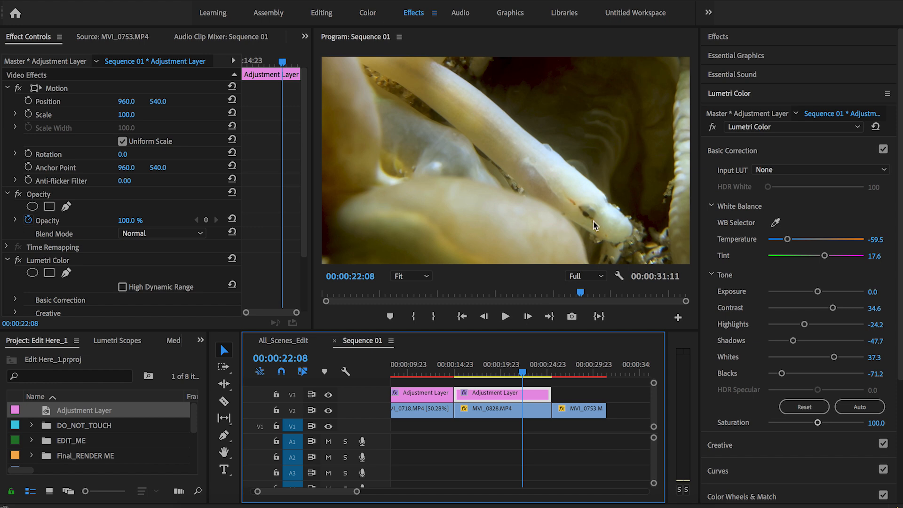
Step: Replay the MVI_0828.MP4 clip from near its start to 00:00:22:14 and compare that frame with V3 hidden and shown
{"action": "left_click", "coordinate": [497, 369]}
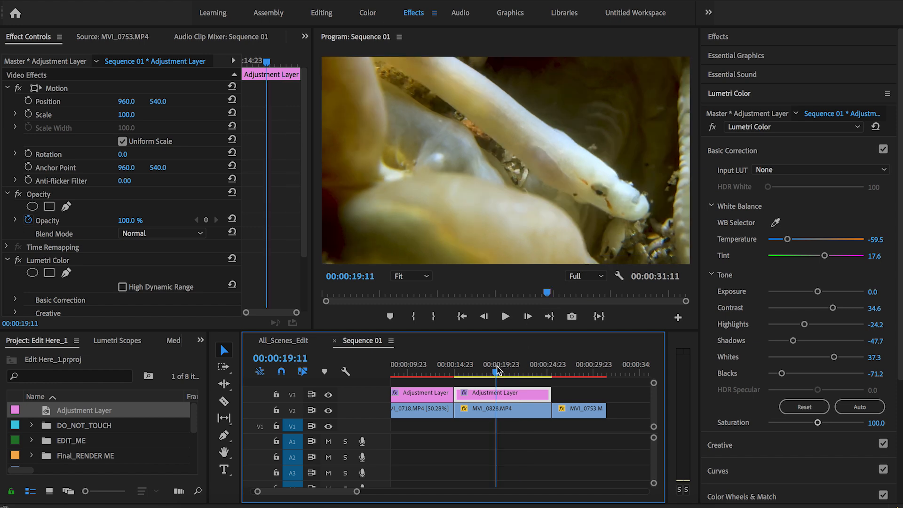
{"action": "left_click", "coordinate": [461, 374]}
{"action": "key", "text": "space"}
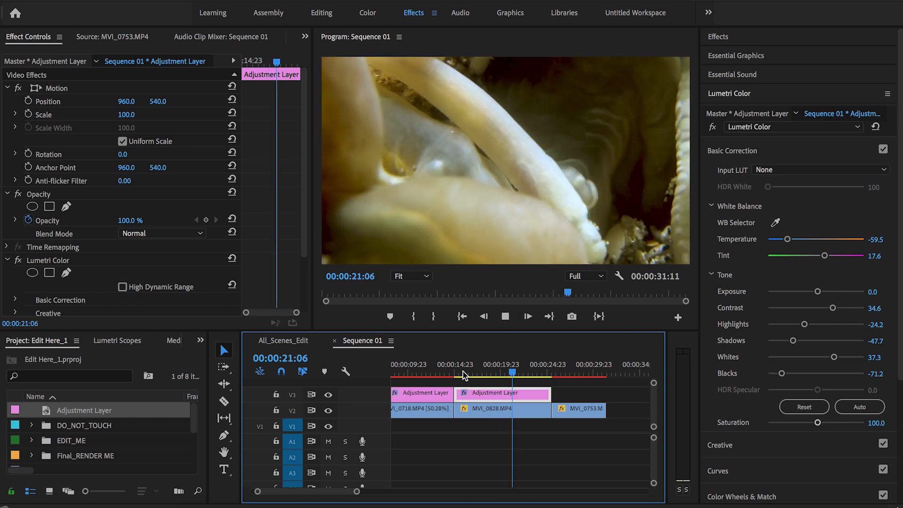
{"action": "key", "text": "space"}
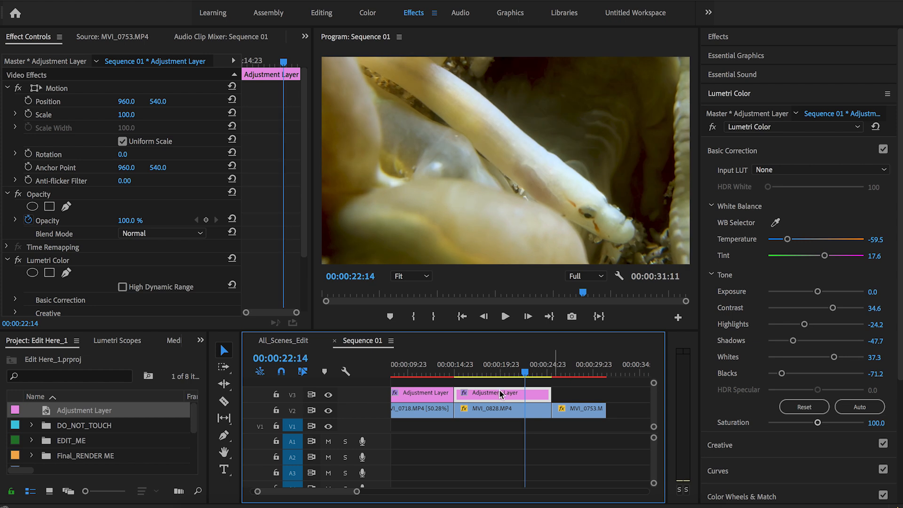
{"action": "left_click", "coordinate": [328, 395]}
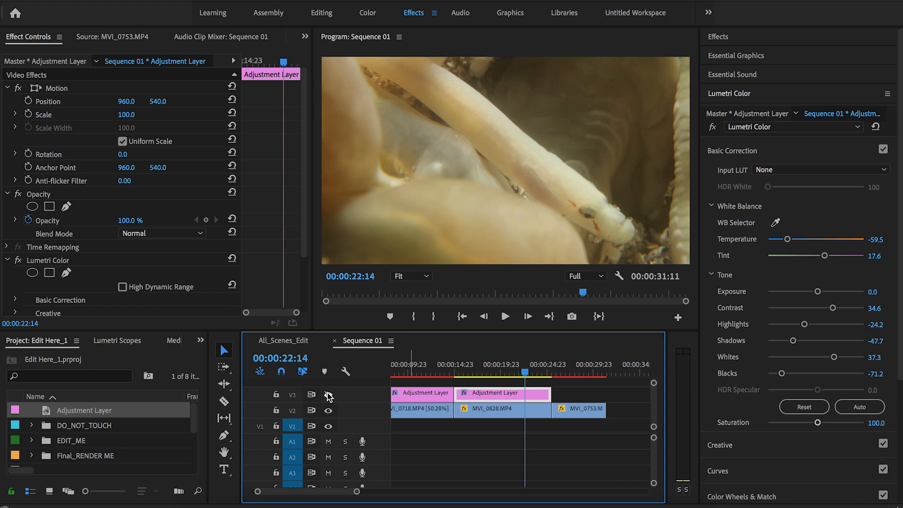
{"action": "left_click", "coordinate": [328, 396]}
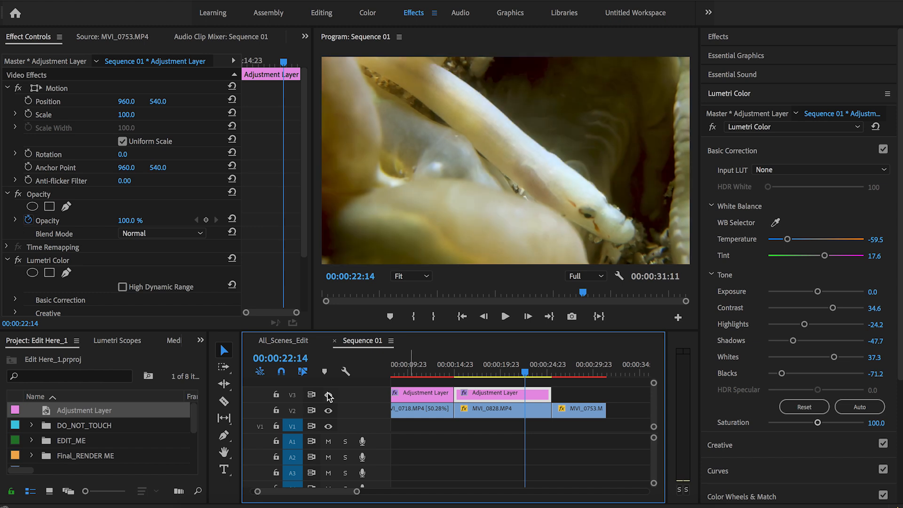
Step: Place an adjustment layer on V3 above MVI_0753.MP4, match its length to the clip, and go to the frame at 00:00:28:17
{"action": "left_click", "coordinate": [560, 373]}
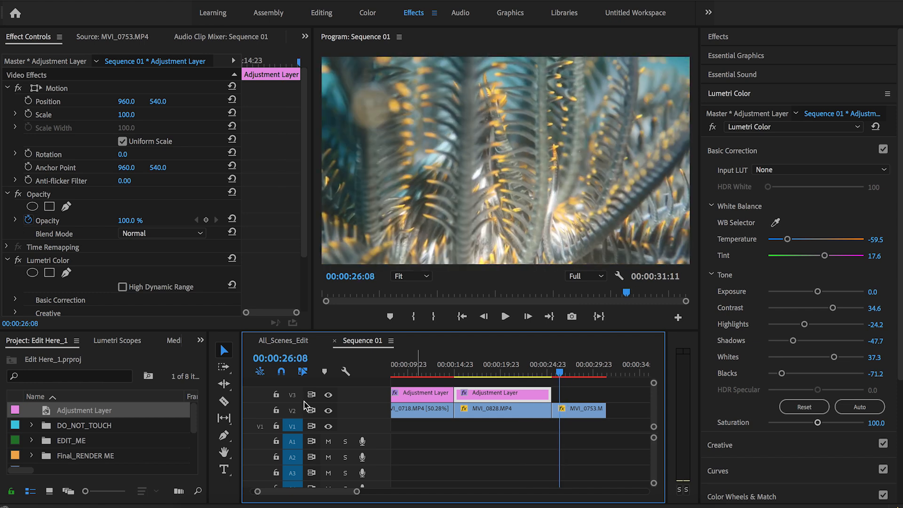
{"action": "left_click_drag", "start_coordinate": [75, 413], "coordinate": [560, 399]}
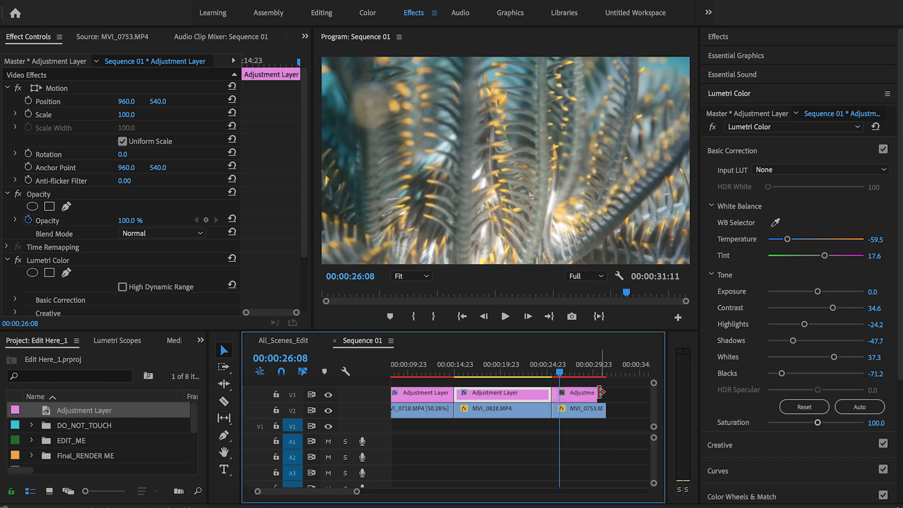
{"action": "left_click", "coordinate": [589, 395]}
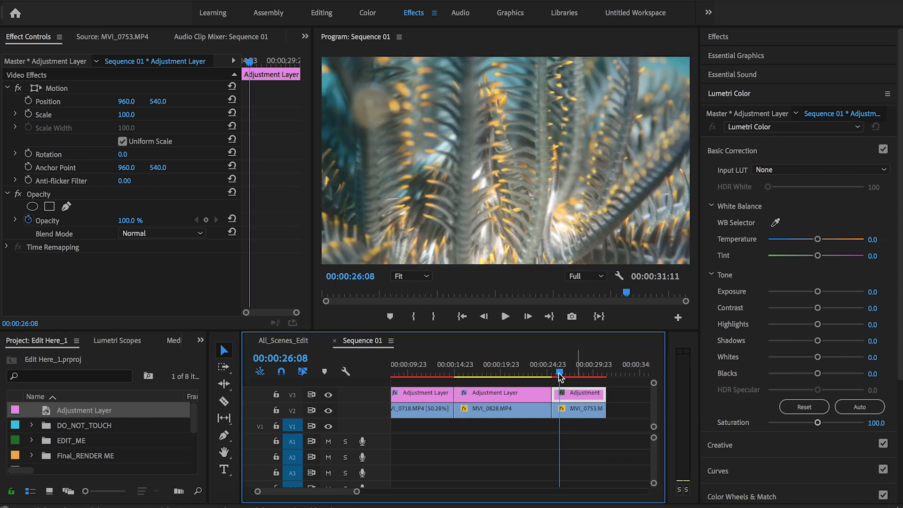
{"action": "left_click_drag", "start_coordinate": [560, 372], "coordinate": [583, 375]}
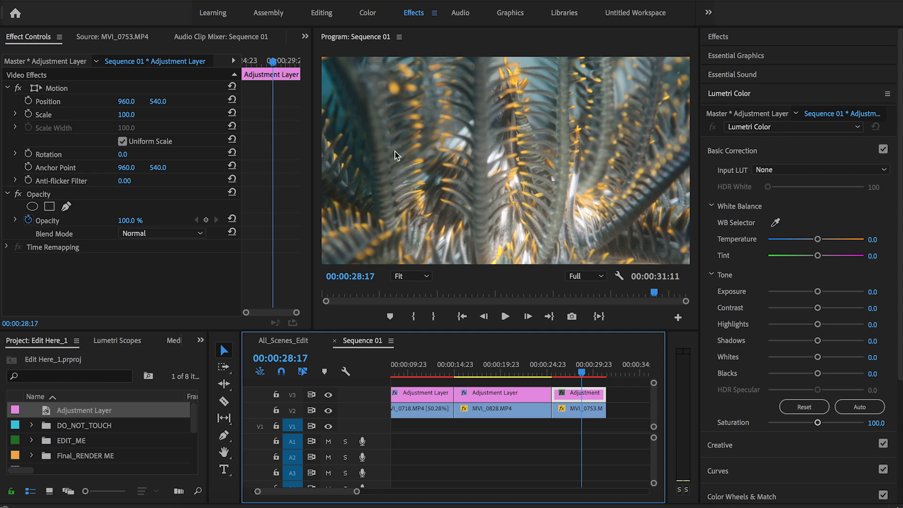
Step: Set the third adjustment layer's Lumetri temperature to -24.2, tint to 9.8, contrast to 45.1, blacks to -63.4 and shadows to -15.0
{"action": "mouse_move", "coordinate": [819, 241]}
{"action": "left_mouse_down"}
{"action": "mouse_move", "coordinate": [797, 242]}
{"action": "mouse_move", "coordinate": [806, 244]}
{"action": "left_mouse_up"}
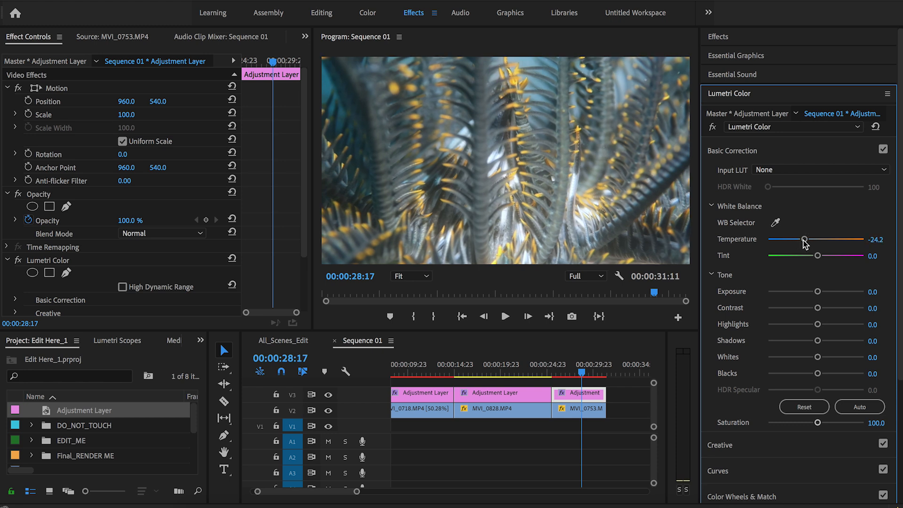
{"action": "left_click_drag", "start_coordinate": [818, 257], "coordinate": [820, 259]}
{"action": "left_click_drag", "start_coordinate": [818, 309], "coordinate": [769, 312]}
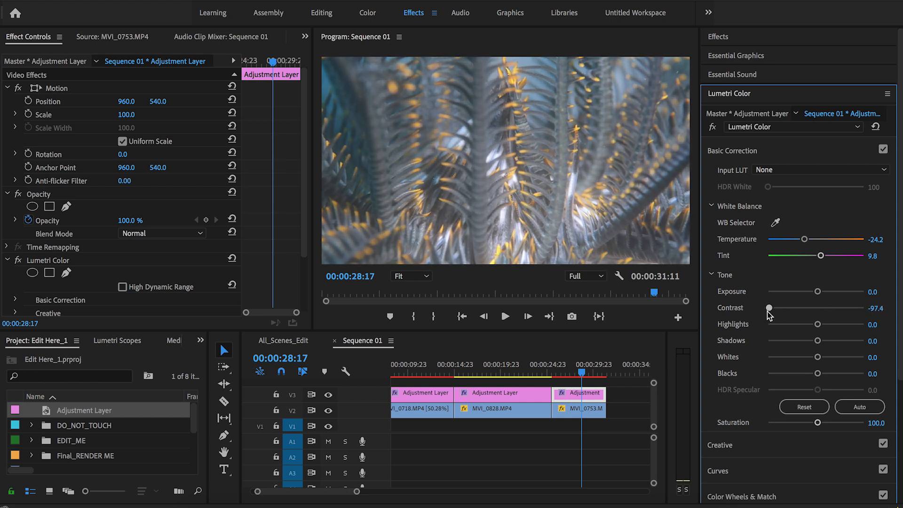
{"action": "left_click_drag", "start_coordinate": [767, 312], "coordinate": [838, 312]}
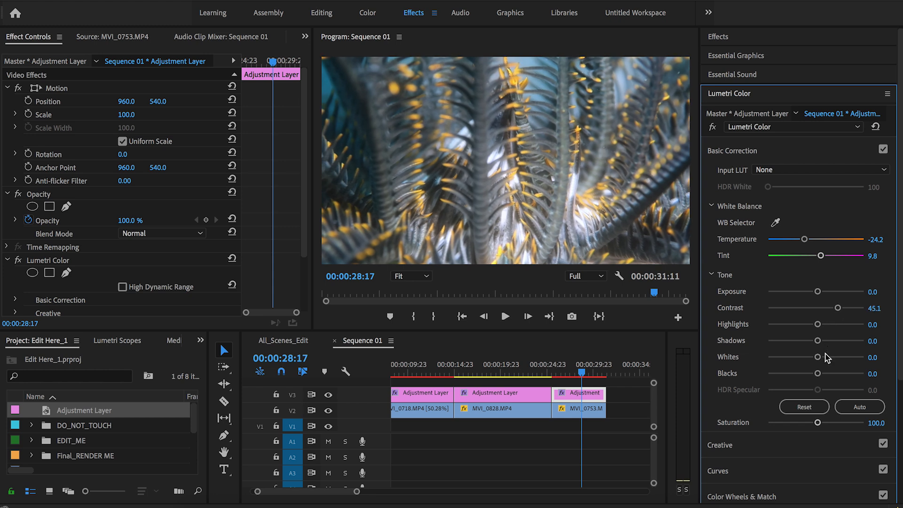
{"action": "left_click_drag", "start_coordinate": [819, 375], "coordinate": [784, 378]}
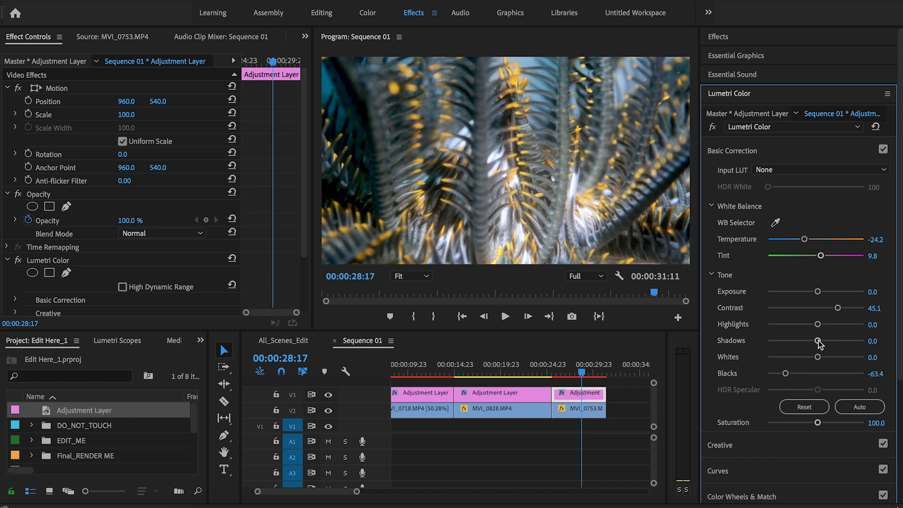
{"action": "left_click_drag", "start_coordinate": [818, 341], "coordinate": [809, 341]}
Step: Compare the MVI_0753.MP4 frame with V3 hidden and shown, and play the corrected clip from 00:00:25:22
{"action": "left_click", "coordinate": [329, 395]}
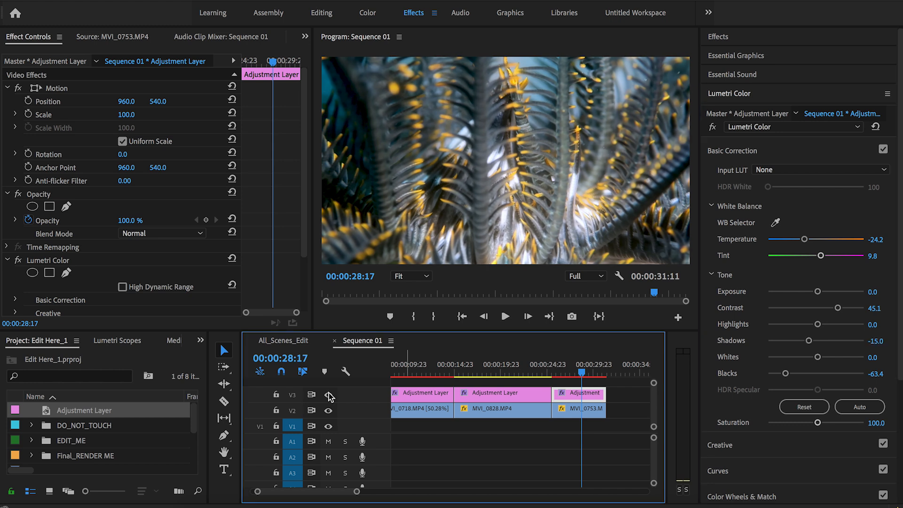
{"action": "left_click", "coordinate": [329, 396]}
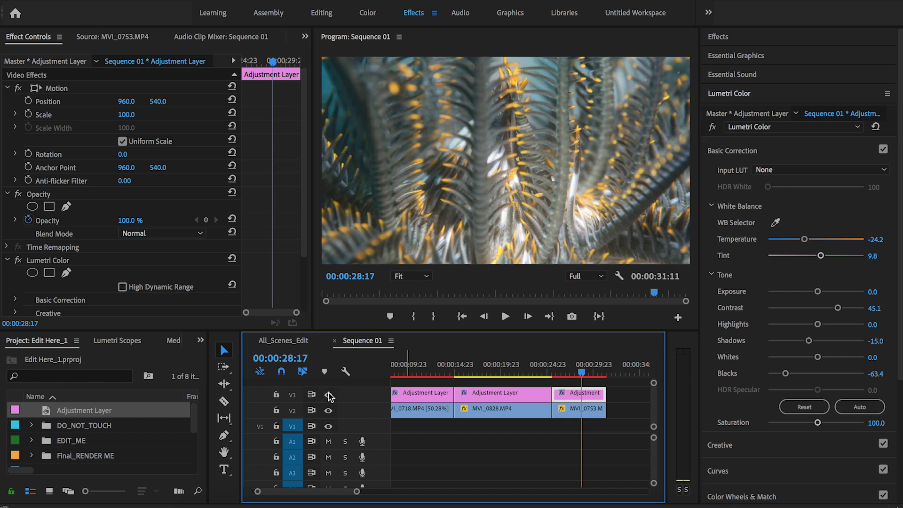
{"action": "left_click_drag", "start_coordinate": [569, 376], "coordinate": [557, 373]}
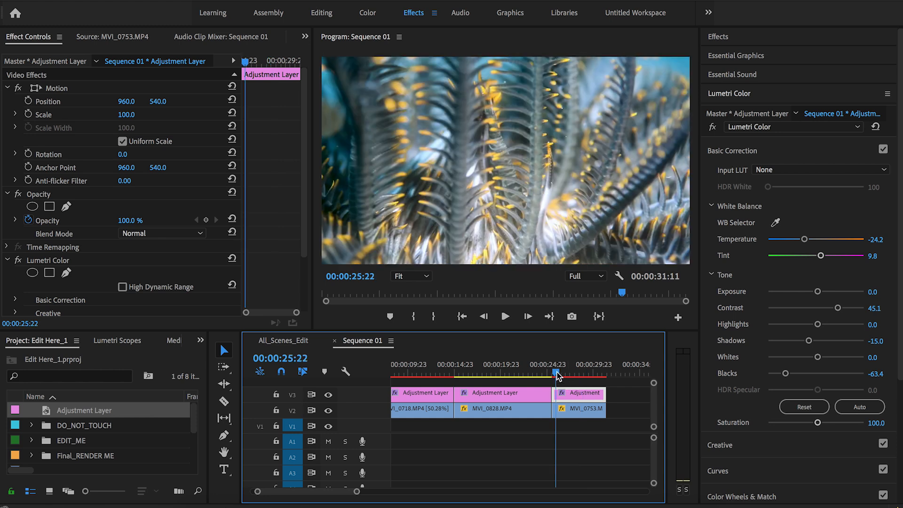
{"action": "key", "text": "space"}
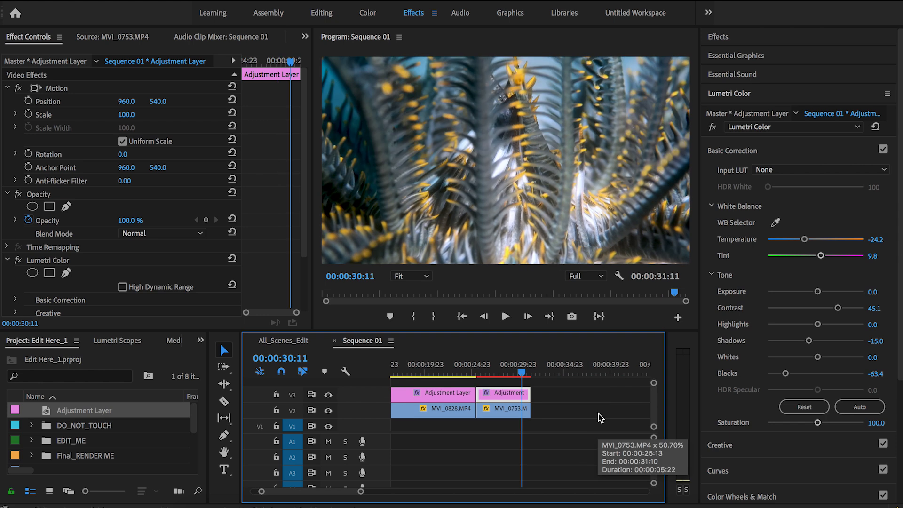
Step: Review corrected frames of MVI_0828.MP4 and MVI_0753.MP4 at several points in the sequence
{"action": "left_click", "coordinate": [435, 373]}
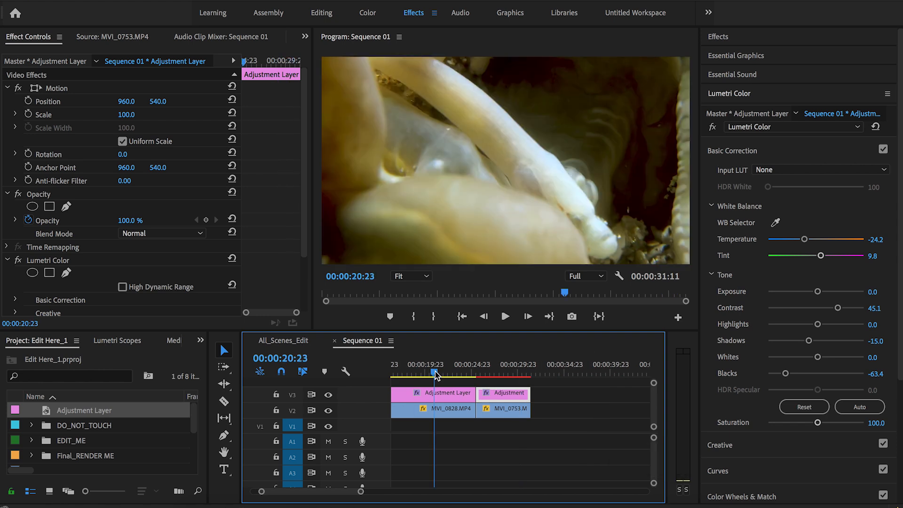
{"action": "left_click_drag", "start_coordinate": [436, 374], "coordinate": [454, 375]}
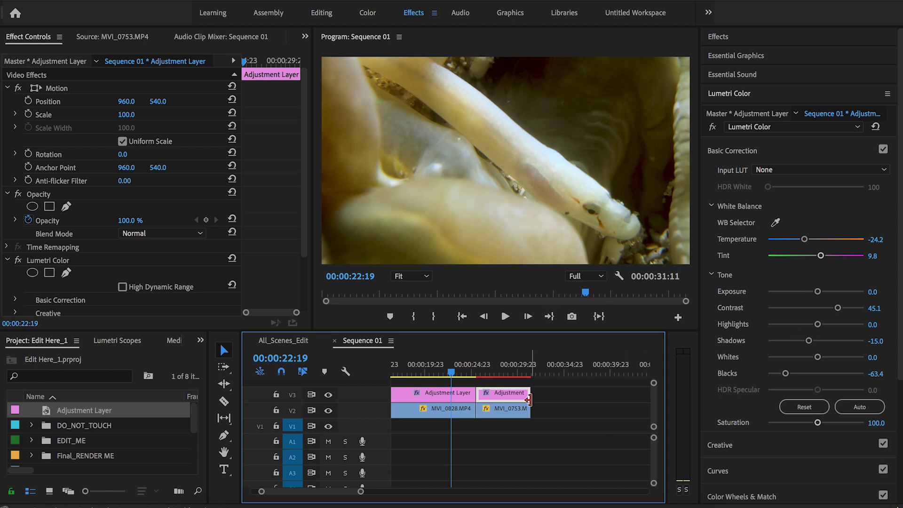
{"action": "left_click", "coordinate": [524, 368]}
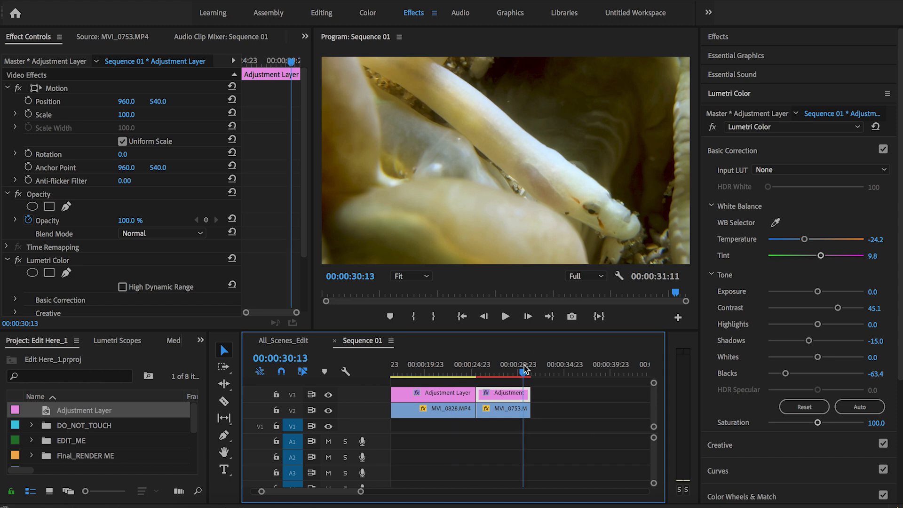
{"action": "left_click", "coordinate": [504, 372]}
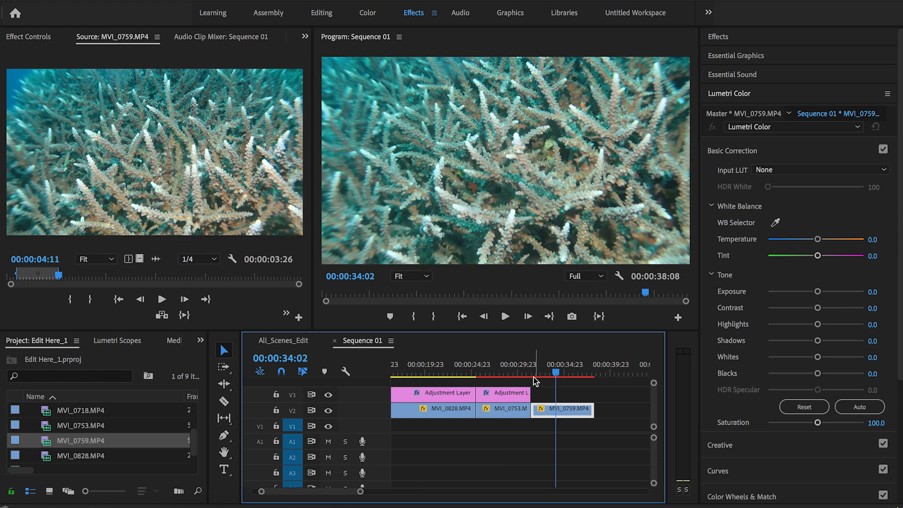
Step: Save the project and play the uncorrected MVI_0759.MP4 clip from 00:00:31:20 to 00:00:36:19
{"action": "key", "text": "ctrl+s"}
{"action": "left_click", "coordinate": [537, 375]}
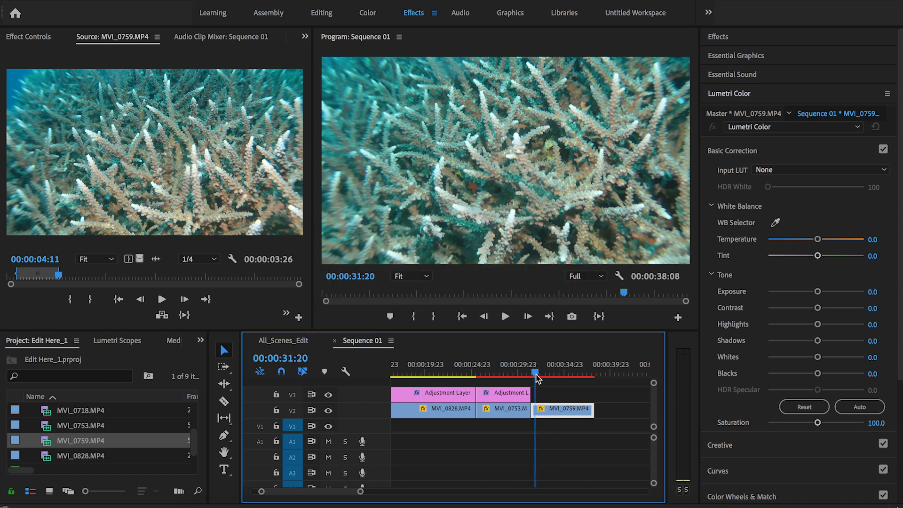
{"action": "key", "text": "space"}
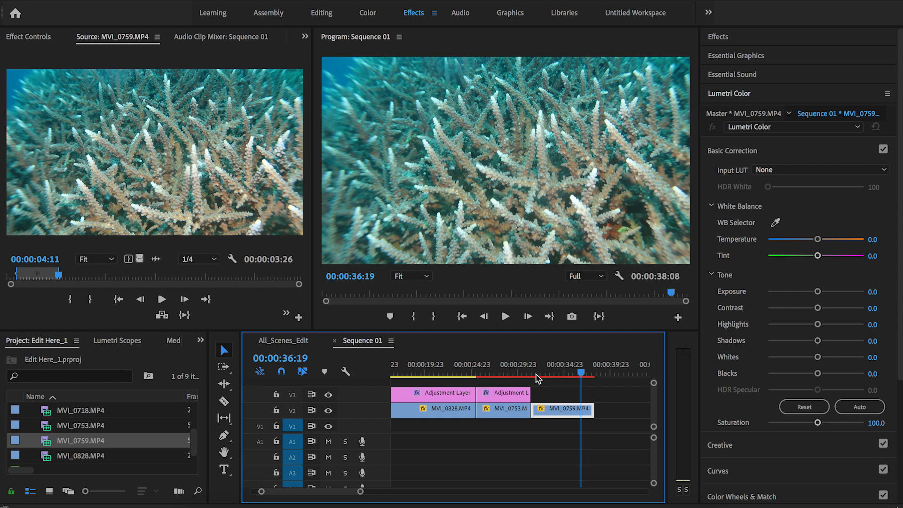
Step: Place an adjustment layer on V3 above MVI_0759.MP4 and scrub the clip to 00:00:36:11
{"action": "scroll", "coordinate": [80, 426], "scroll_direction": "up", "scroll_amount": 3}
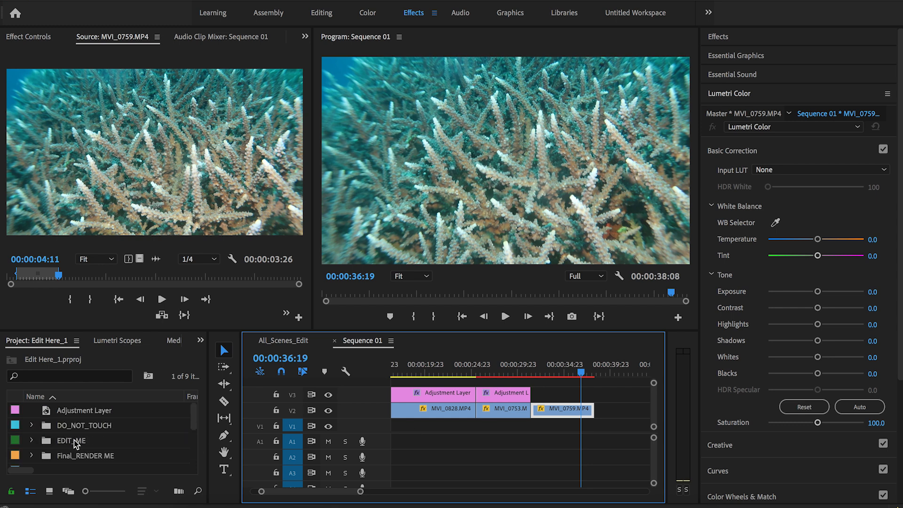
{"action": "left_click_drag", "start_coordinate": [78, 415], "coordinate": [592, 395]}
{"action": "left_click", "coordinate": [556, 374]}
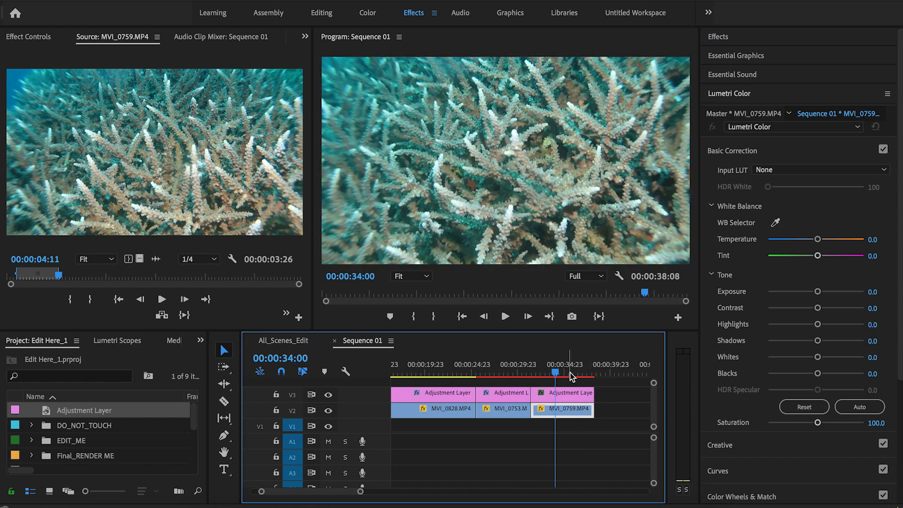
{"action": "left_click", "coordinate": [569, 374]}
{"action": "left_click_drag", "start_coordinate": [570, 375], "coordinate": [579, 374]}
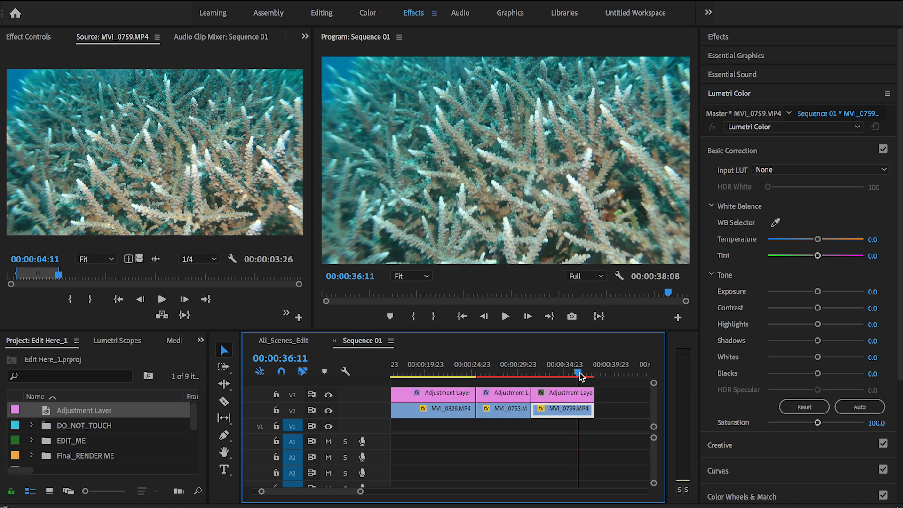
Step: Search the effects for "color" and apply Color Balance to the adjustment layer above MVI_0759.MP4
{"action": "left_click", "coordinate": [721, 38]}
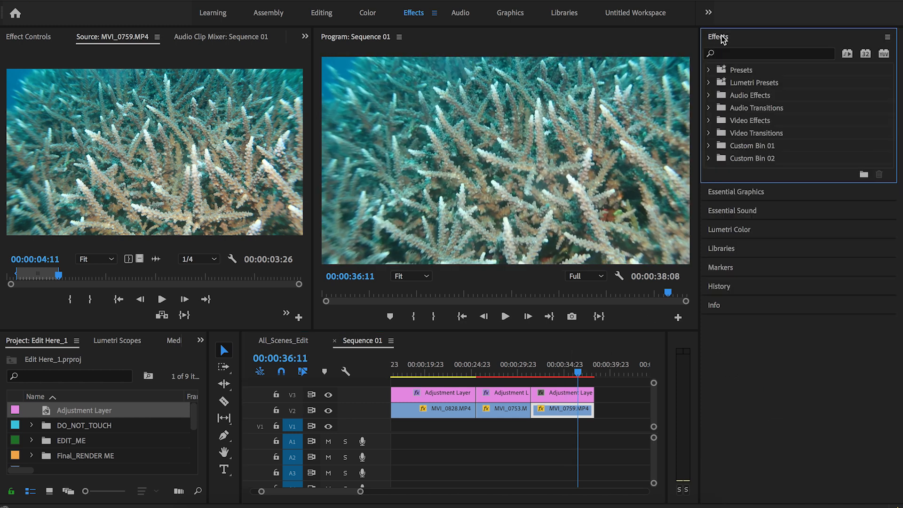
{"action": "left_click", "coordinate": [747, 54]}
{"action": "type", "text": "color"}
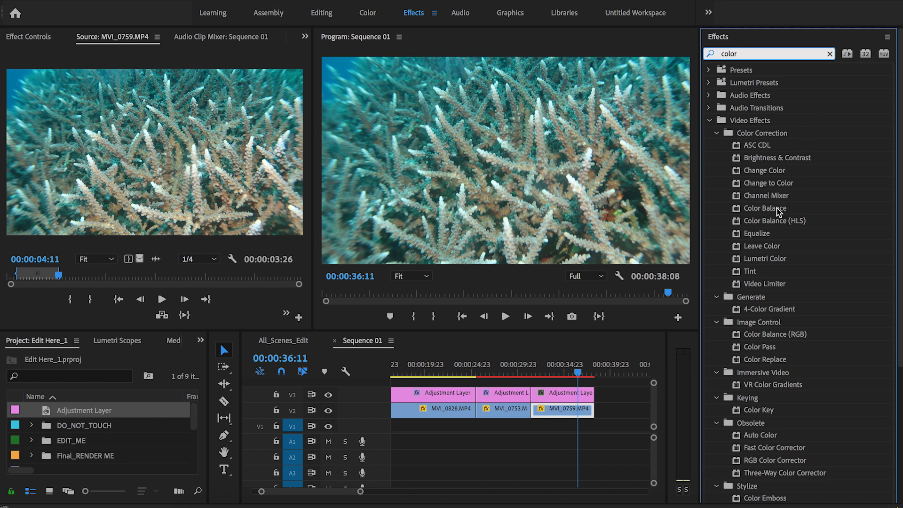
{"action": "left_click_drag", "start_coordinate": [777, 211], "coordinate": [575, 394]}
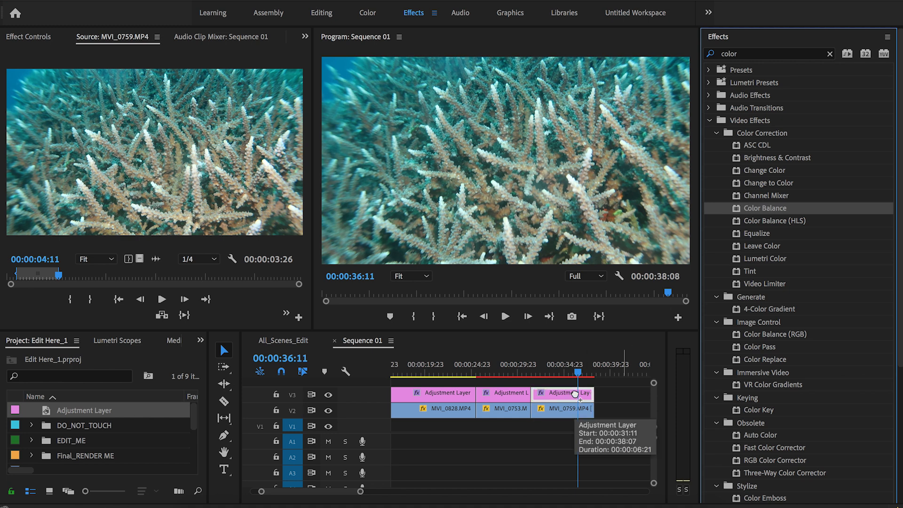
Step: Set the Color Balance effect's shadow red to 56.0, midtone red to 31.0 and highlight red to 12.0
{"action": "left_click", "coordinate": [39, 38]}
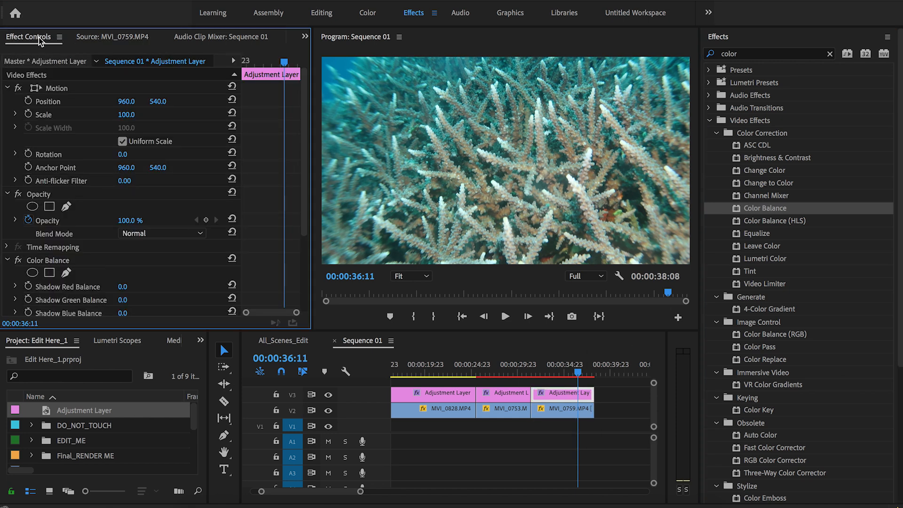
{"action": "scroll", "coordinate": [269, 218], "scroll_direction": "down", "scroll_amount": 5}
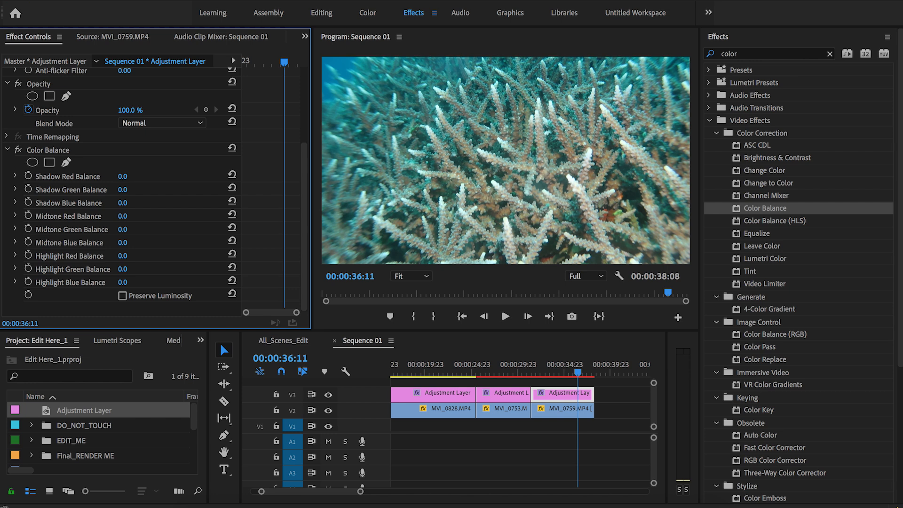
{"action": "left_click_drag", "start_coordinate": [122, 177], "coordinate": [144, 176]}
{"action": "left_click_drag", "start_coordinate": [122, 218], "coordinate": [128, 217]}
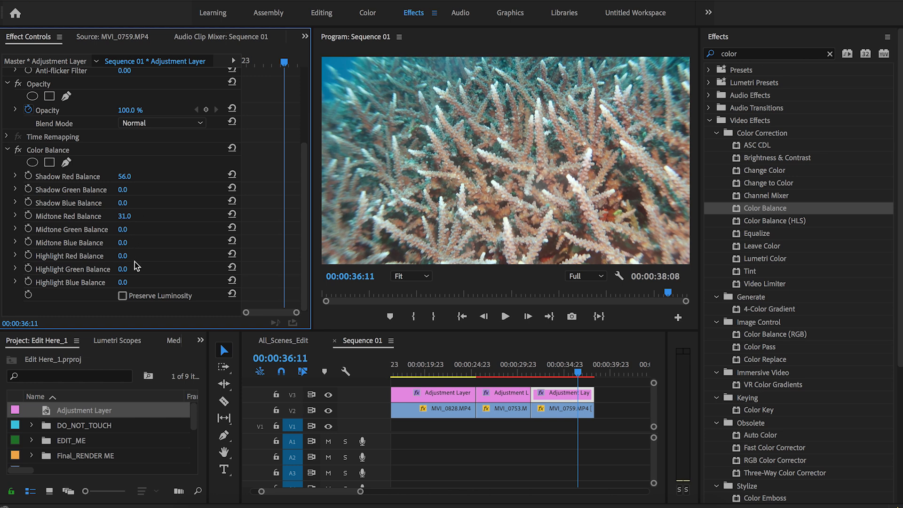
{"action": "left_click_drag", "start_coordinate": [120, 258], "coordinate": [133, 258]}
Step: Compare the MVI_0759.MP4 frame with V3 hidden and shown, and scrub the colour-balanced clip to 00:00:35:07
{"action": "left_click", "coordinate": [329, 396]}
{"action": "left_click", "coordinate": [329, 395]}
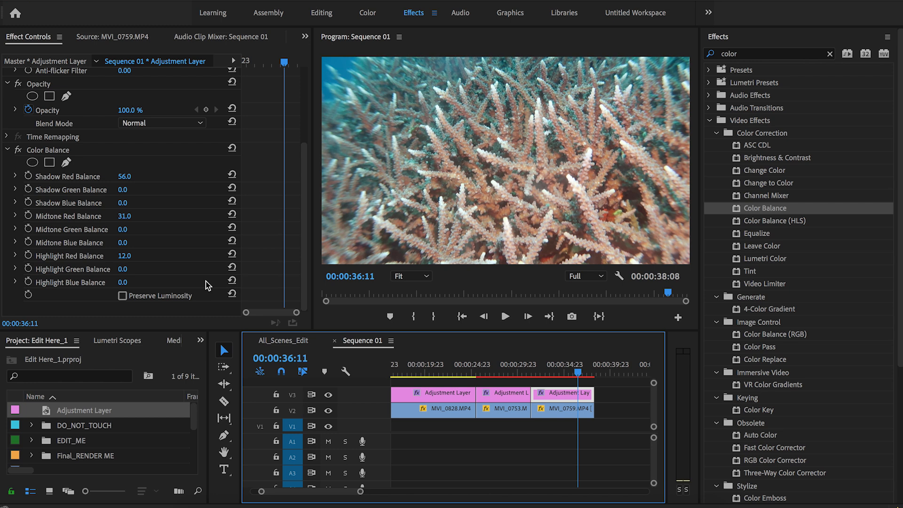
{"action": "left_click", "coordinate": [550, 374]}
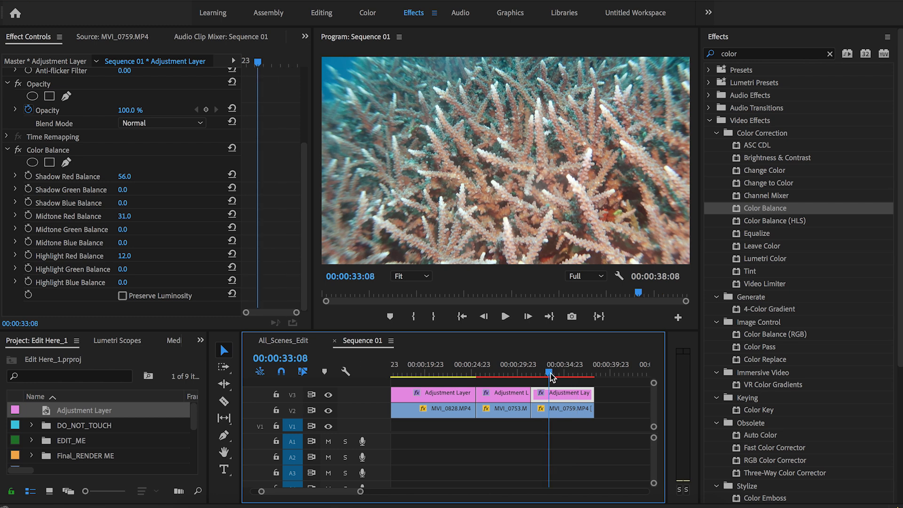
{"action": "left_click", "coordinate": [540, 374]}
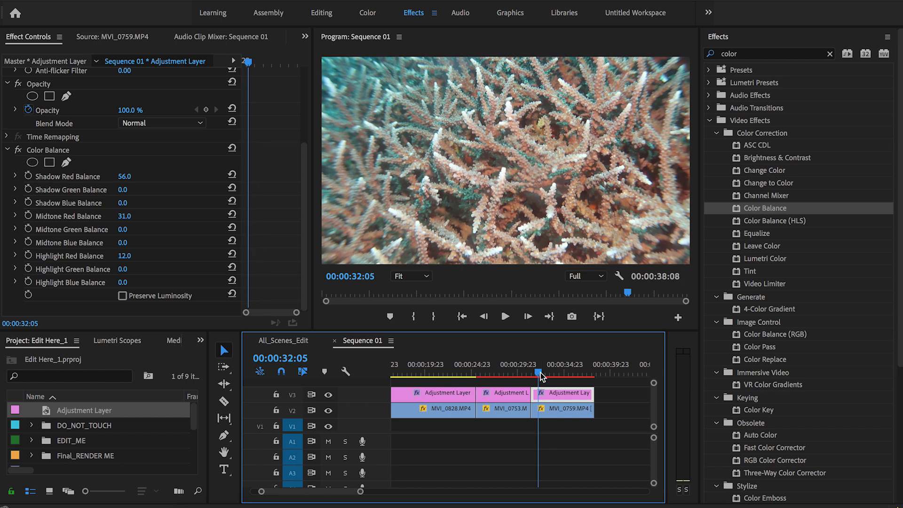
{"action": "left_click", "coordinate": [552, 374]}
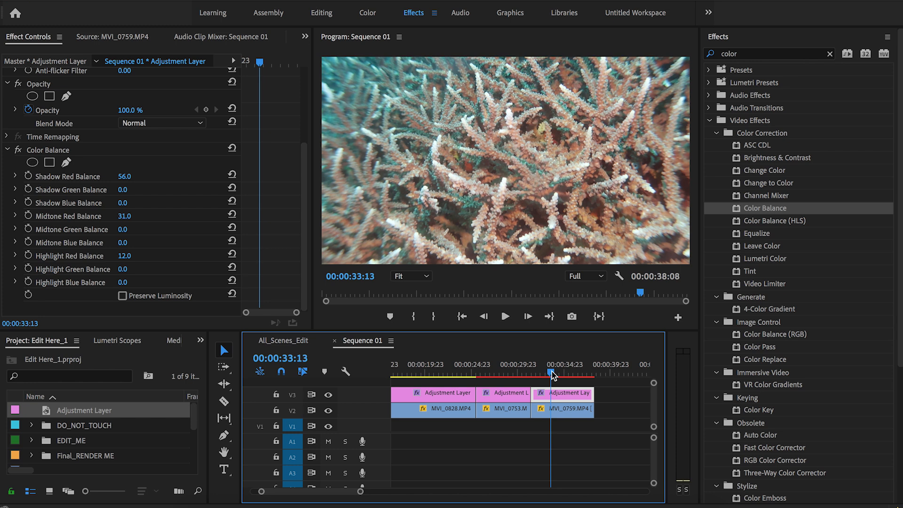
{"action": "left_click_drag", "start_coordinate": [552, 374], "coordinate": [568, 375]}
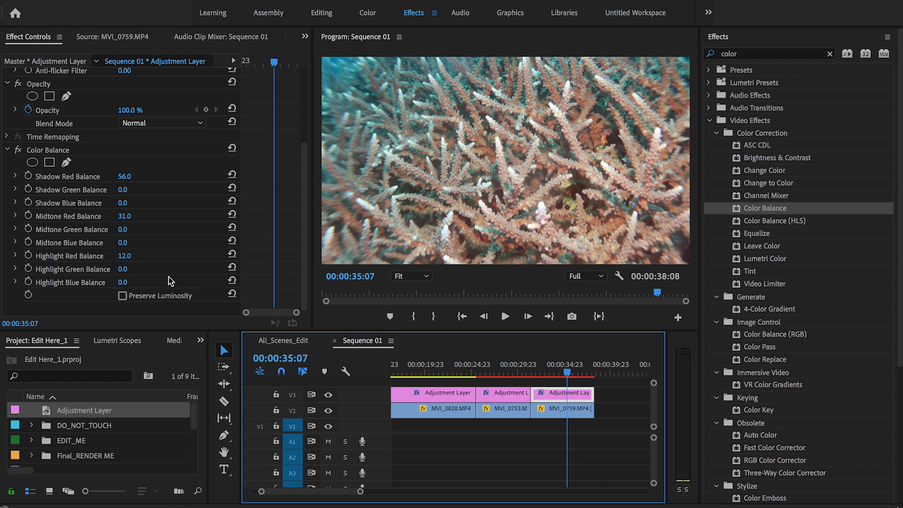
Step: Set the Lumetri Color temperature to -35.9 and tint to 7.2 on the adjustment layer above MVI_0759.MP4
{"action": "left_click", "coordinate": [722, 39]}
{"action": "left_click", "coordinate": [733, 94]}
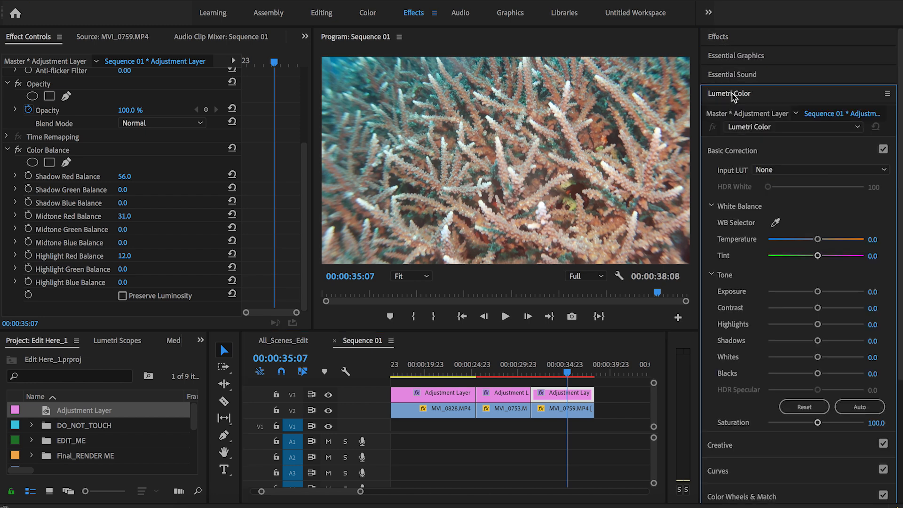
{"action": "left_click", "coordinate": [818, 240]}
{"action": "left_click_drag", "start_coordinate": [819, 241], "coordinate": [798, 241]}
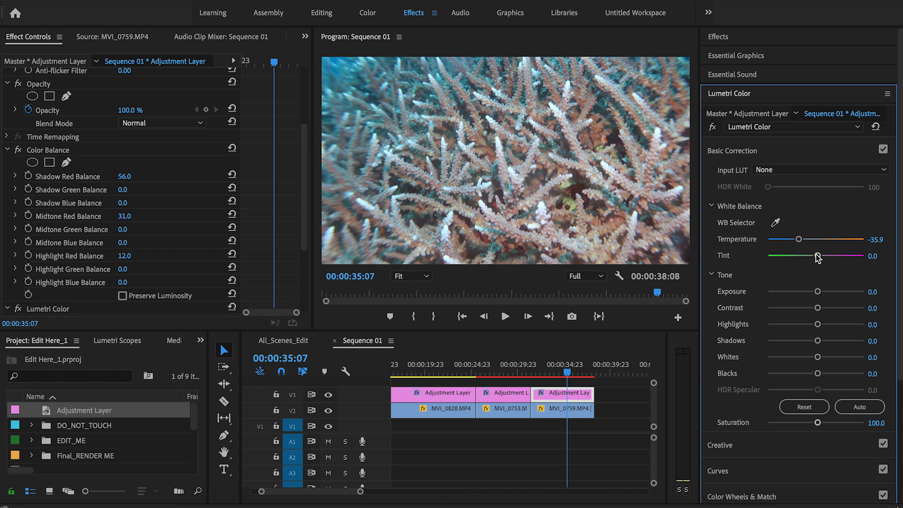
{"action": "left_click_drag", "start_coordinate": [818, 256], "coordinate": [820, 259]}
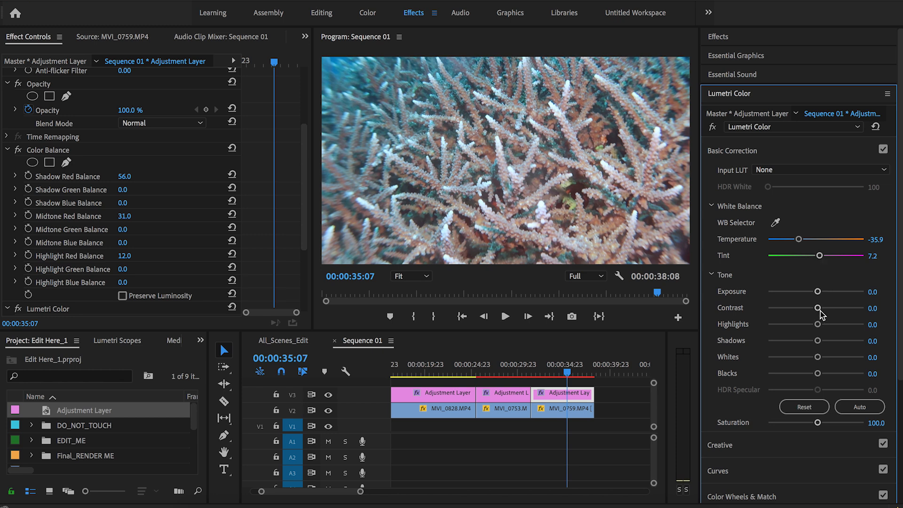
Step: Set Lumetri contrast to 56.9, shadows to -42.5, whites to 34.6 and blacks to -63.4, and compare the frame with the effect off and on
{"action": "left_click_drag", "start_coordinate": [821, 313], "coordinate": [844, 313]}
{"action": "left_click_drag", "start_coordinate": [818, 373], "coordinate": [785, 373]}
{"action": "left_click_drag", "start_coordinate": [818, 341], "coordinate": [796, 348]}
{"action": "left_click_drag", "start_coordinate": [818, 357], "coordinate": [833, 360]}
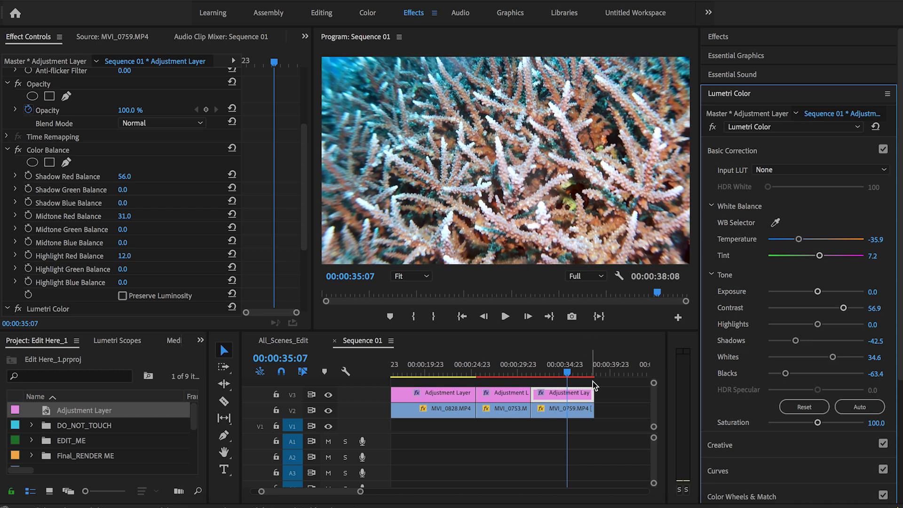
{"action": "left_click", "coordinate": [713, 127]}
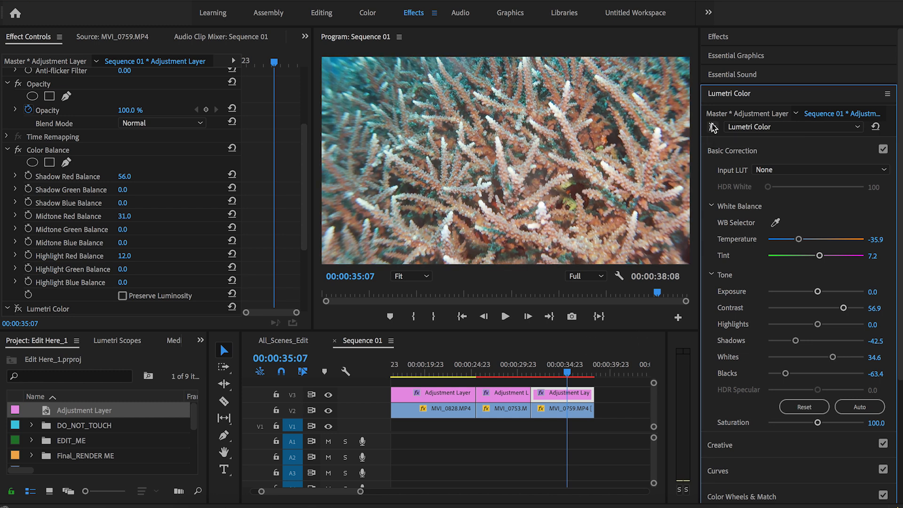
{"action": "left_click", "coordinate": [713, 126]}
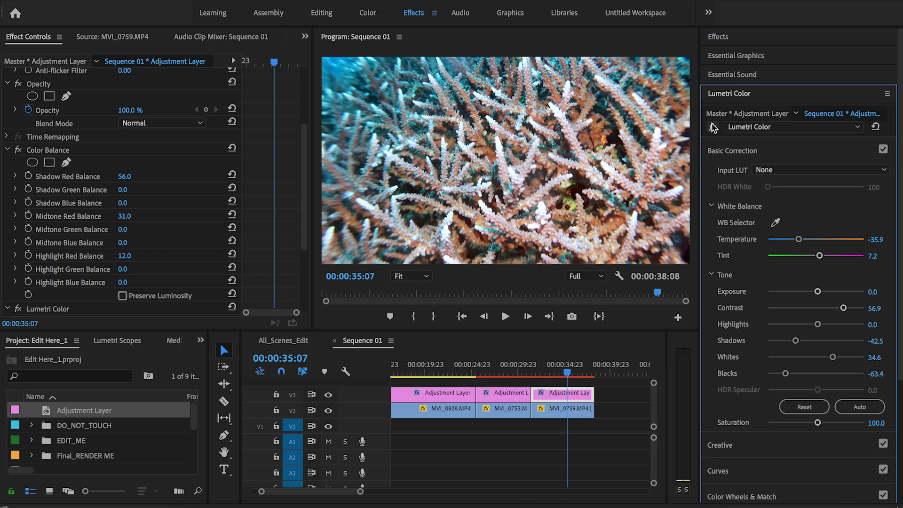
Step: At 00:00:32:04, set the Lumetri whites to -2.0 and blacks to -52.9, and raise the highlights slightly
{"action": "left_click", "coordinate": [539, 374]}
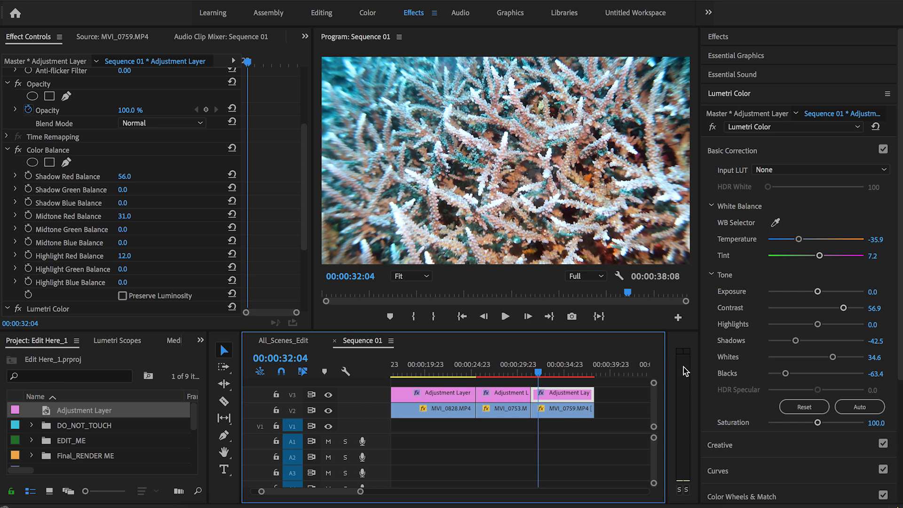
{"action": "left_click_drag", "start_coordinate": [832, 359], "coordinate": [790, 376]}
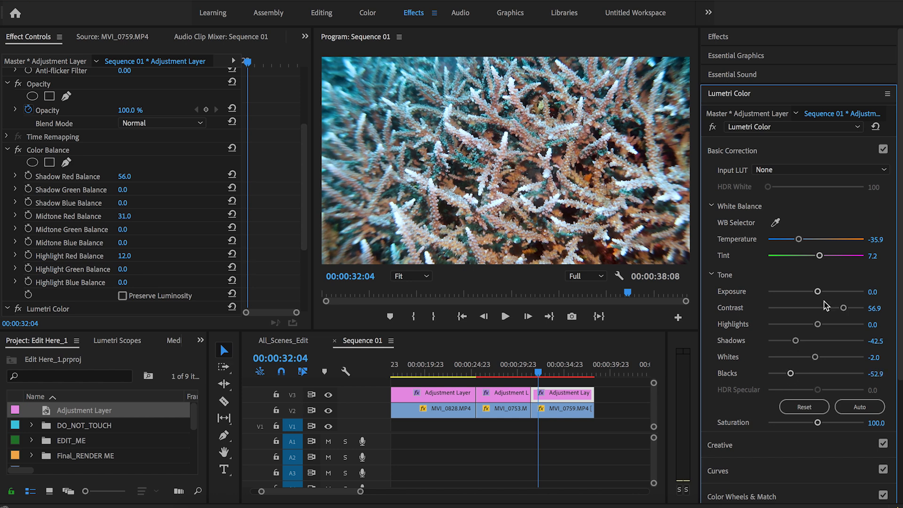
{"action": "left_click_drag", "start_coordinate": [819, 326], "coordinate": [827, 325]}
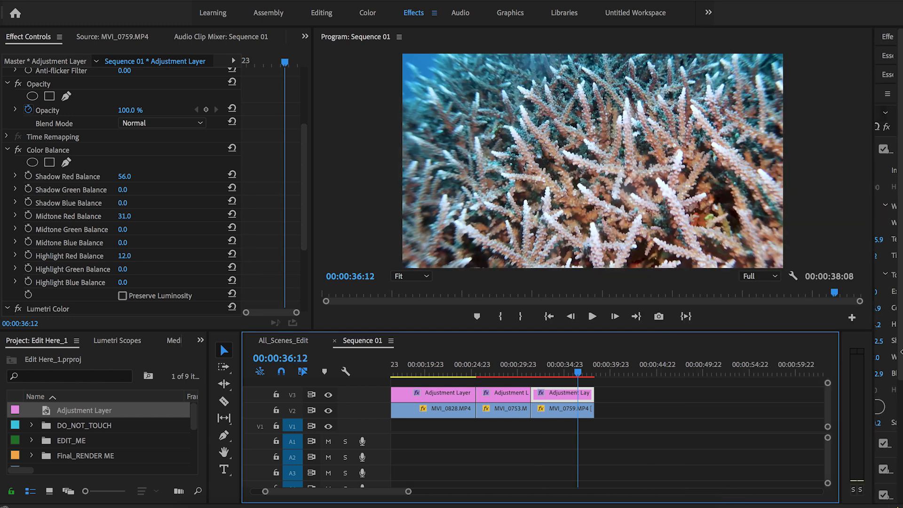
Step: Review the colour-corrected frames of MVI_0753, MVI_0759, MVI_0828 and MVI_0718 across the sequence, ending at 00:00:08:05
{"action": "left_click", "coordinate": [499, 372]}
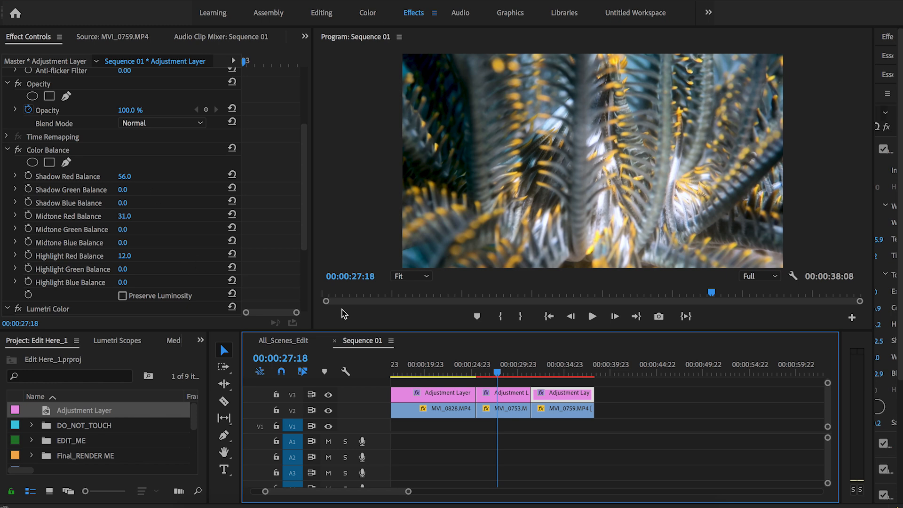
{"action": "left_click", "coordinate": [558, 375]}
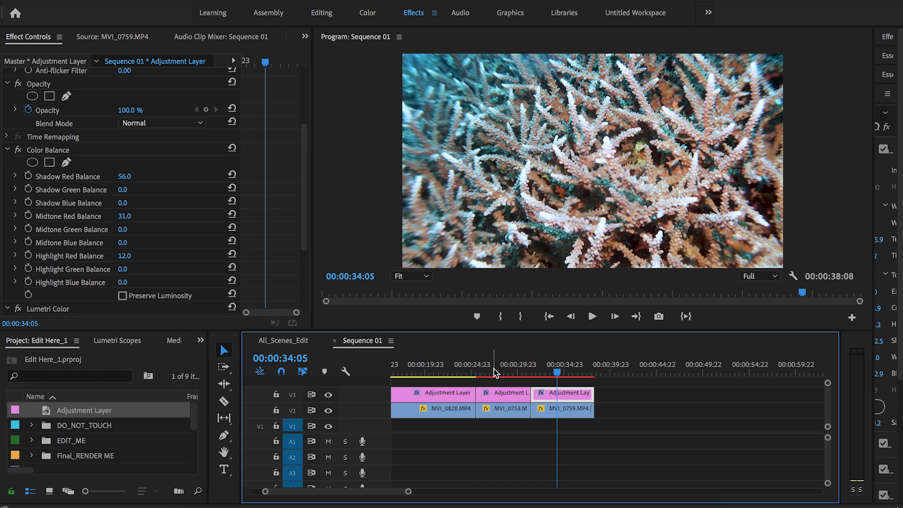
{"action": "left_click", "coordinate": [494, 373]}
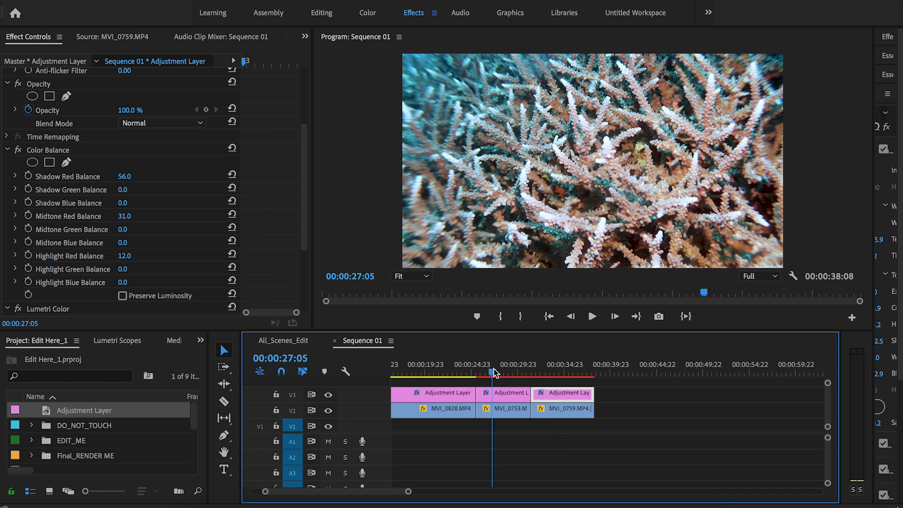
{"action": "left_click", "coordinate": [446, 375]}
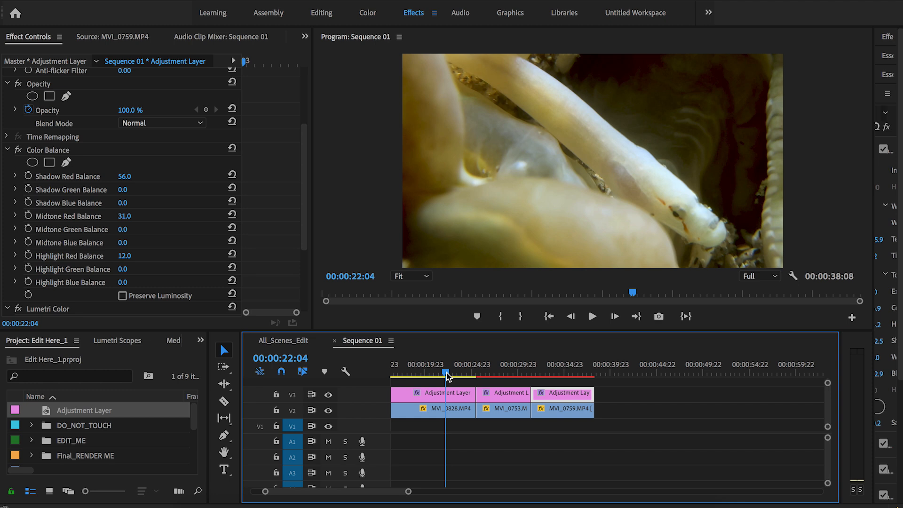
{"action": "scroll", "coordinate": [521, 379], "scroll_direction": "up", "scroll_amount": 5}
{"action": "left_click", "coordinate": [448, 374]}
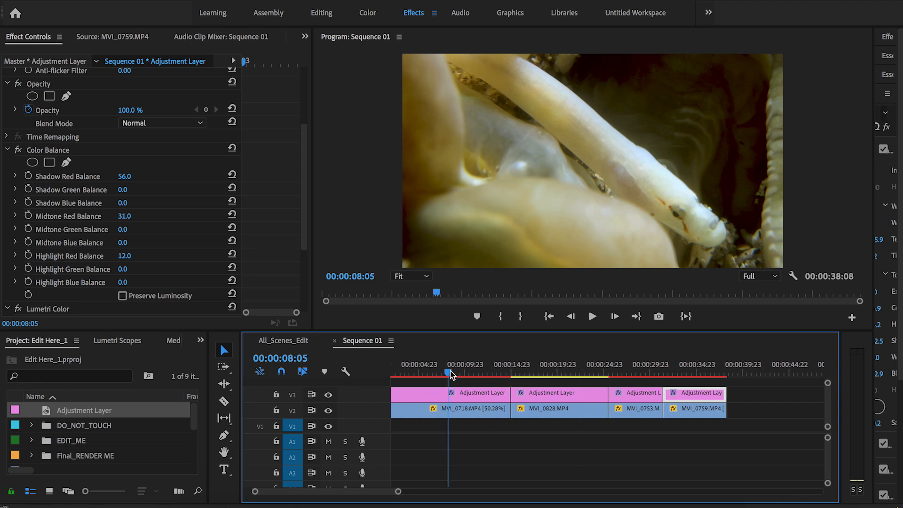